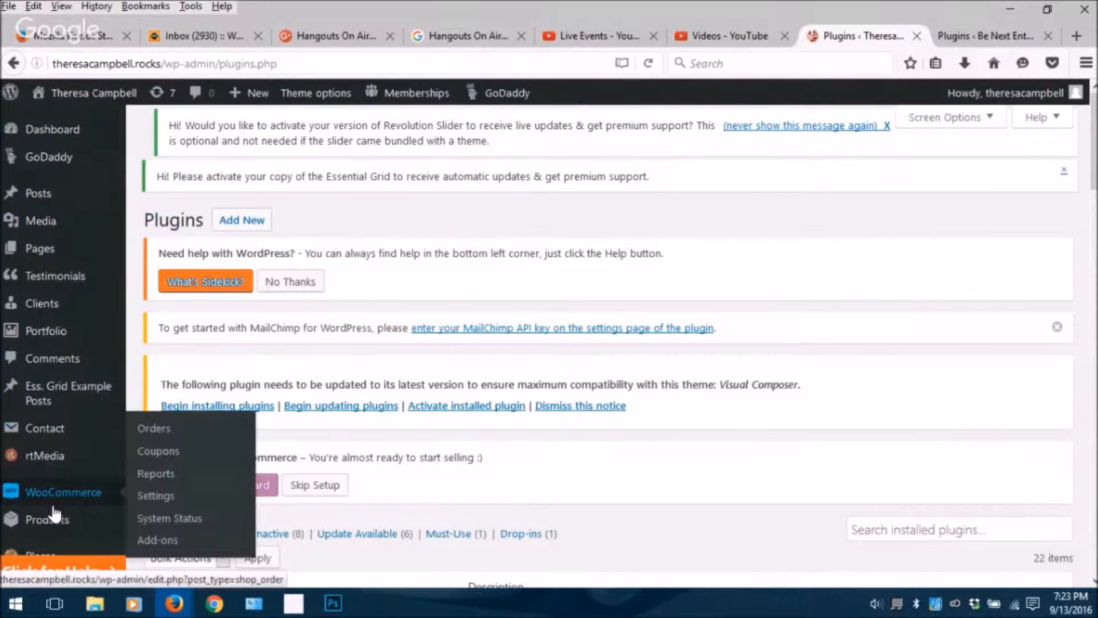
{"action": "mouse_move", "coordinate": [53, 522]}
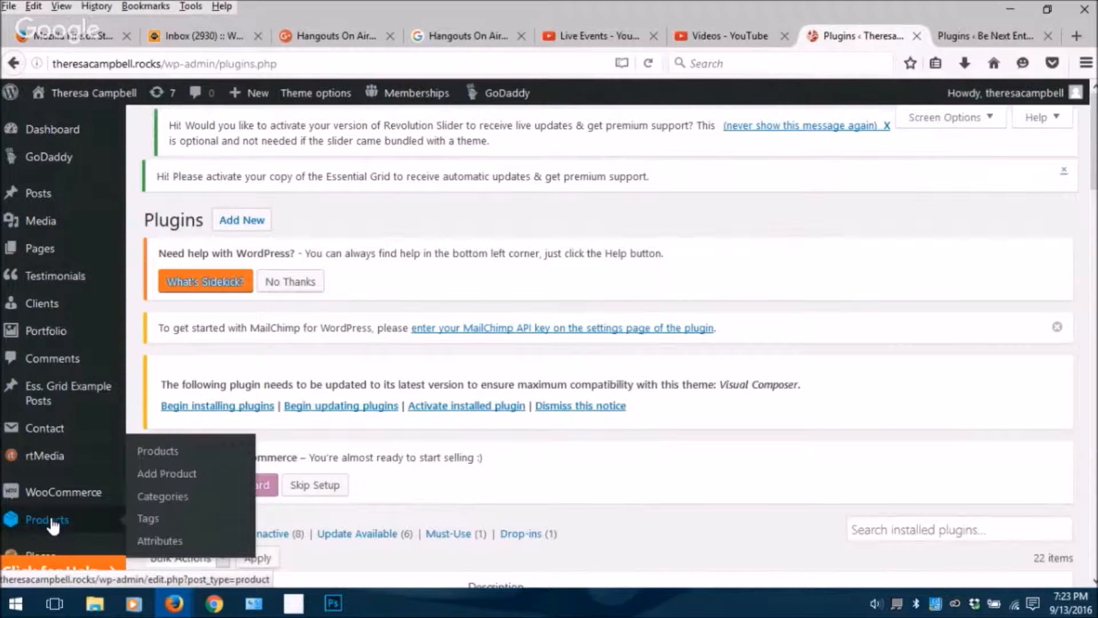
{"action": "scroll", "coordinate": [53, 526], "scroll_direction": "down", "scroll_amount": 1}
{"action": "scroll", "coordinate": [53, 526], "scroll_direction": "down", "scroll_amount": 3}
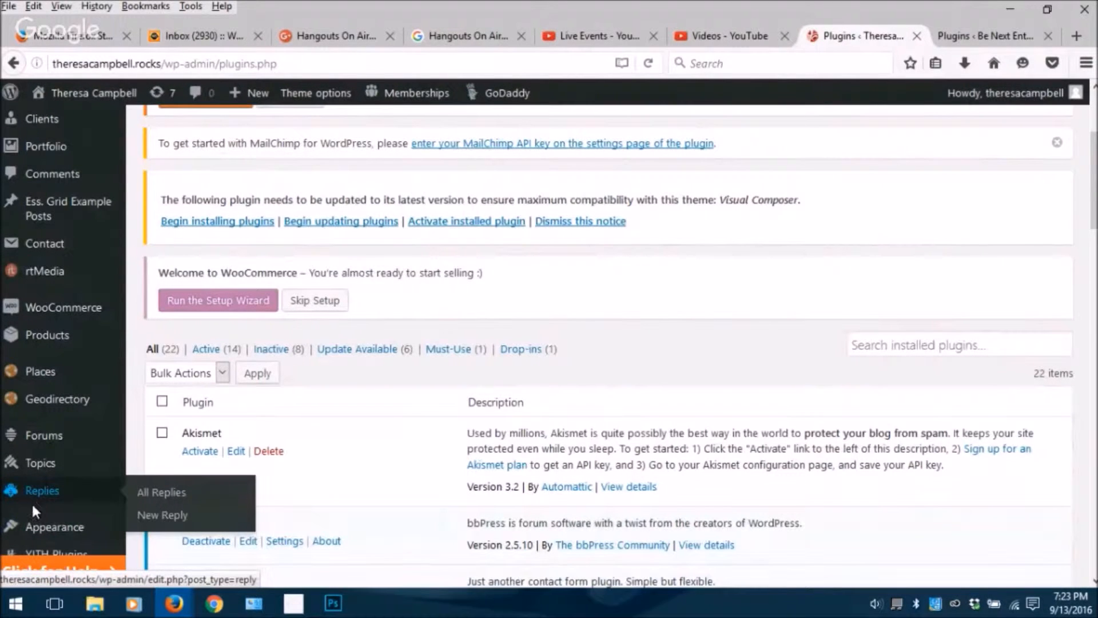
Step: In a new tab, look up "duplicate post wordpress plugin" and open the Duplicate Post page in the WordPress.org plugin directory
{"action": "left_click", "coordinate": [1078, 38]}
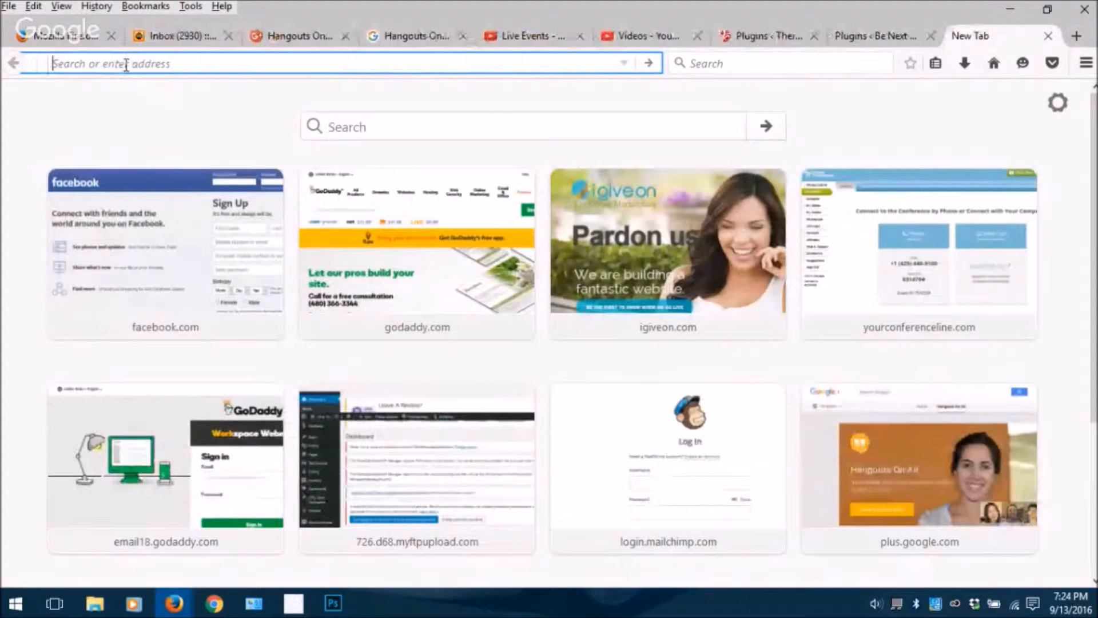
{"action": "type", "text": "dupli"}
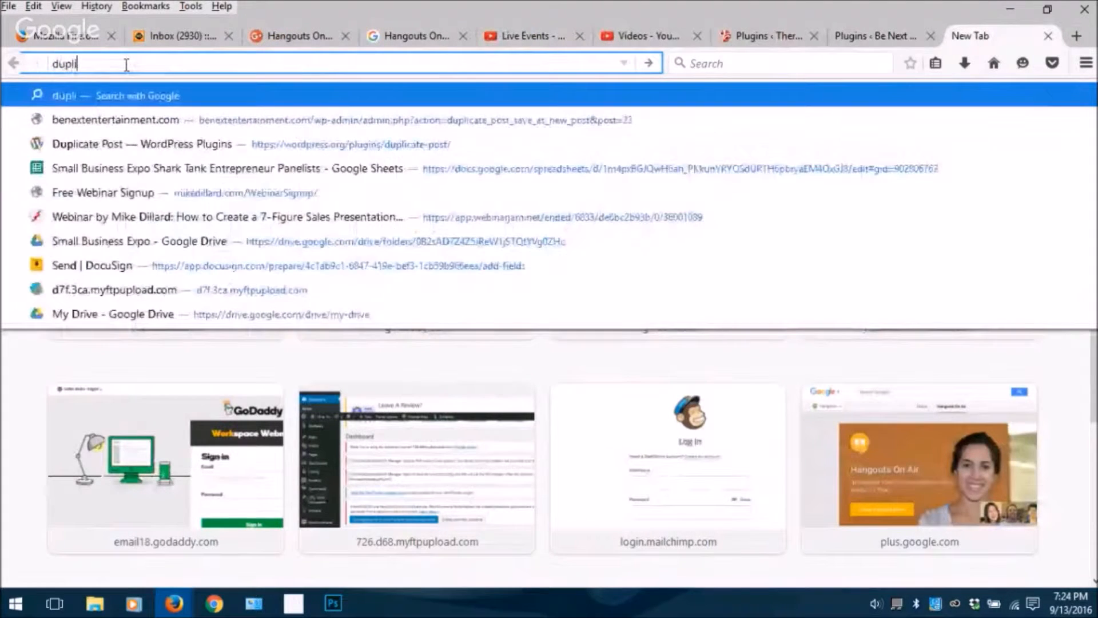
{"action": "type", "text": "cate po"}
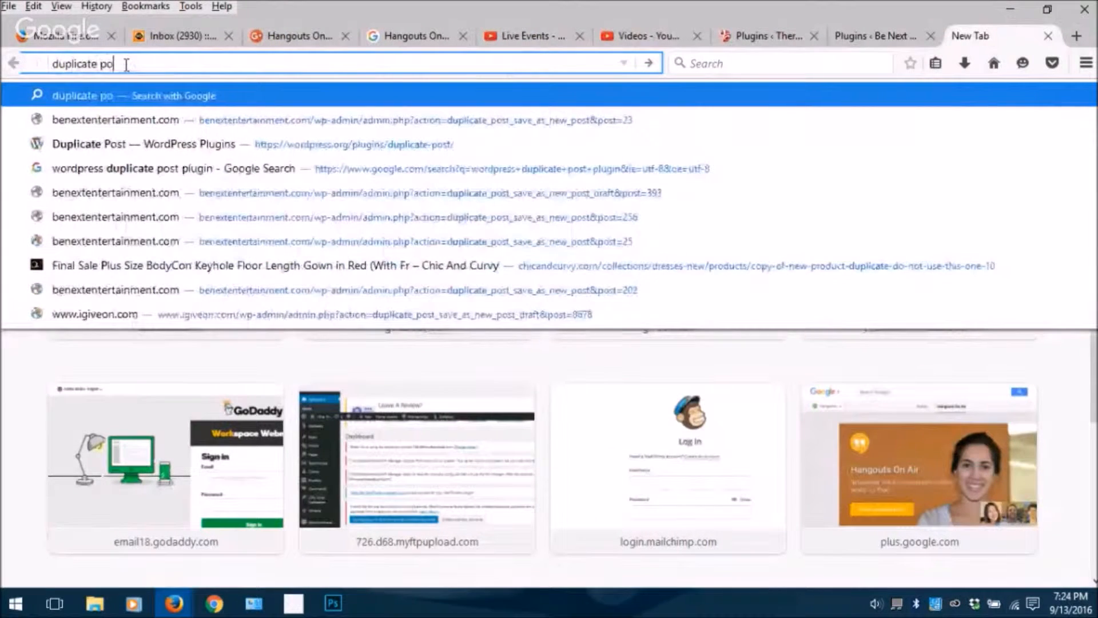
{"action": "type", "text": "st wordpre"}
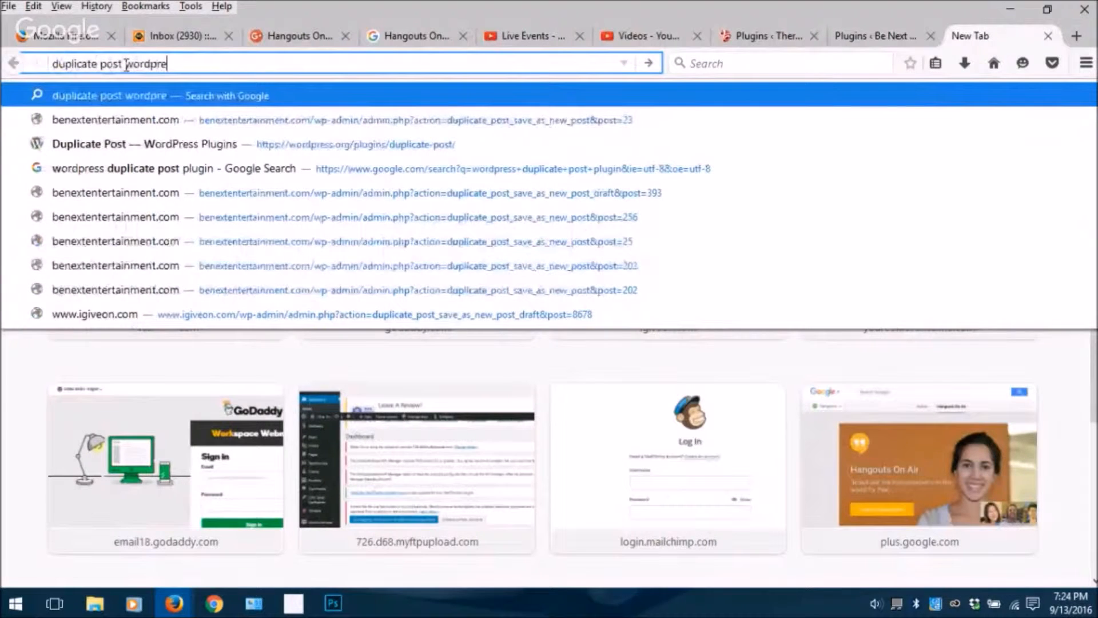
{"action": "type", "text": "ss plugin"}
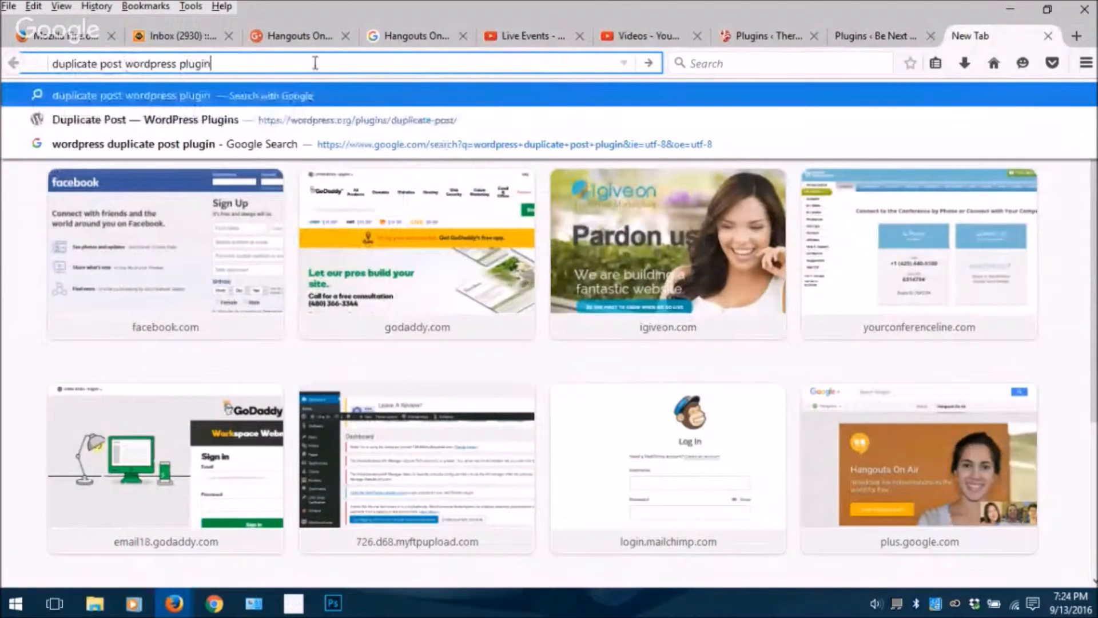
{"action": "left_click", "coordinate": [215, 122]}
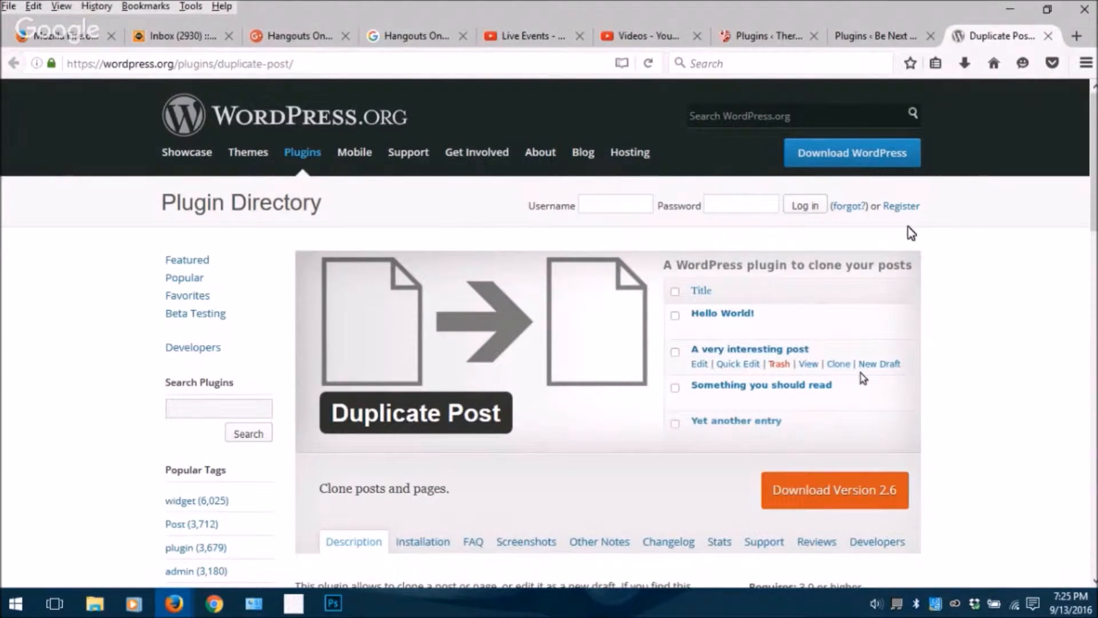
Step: Check the Downloads folder in File Explorer for the duplicate-post.2.6 archive, and return to the browser
{"action": "left_click", "coordinate": [92, 612]}
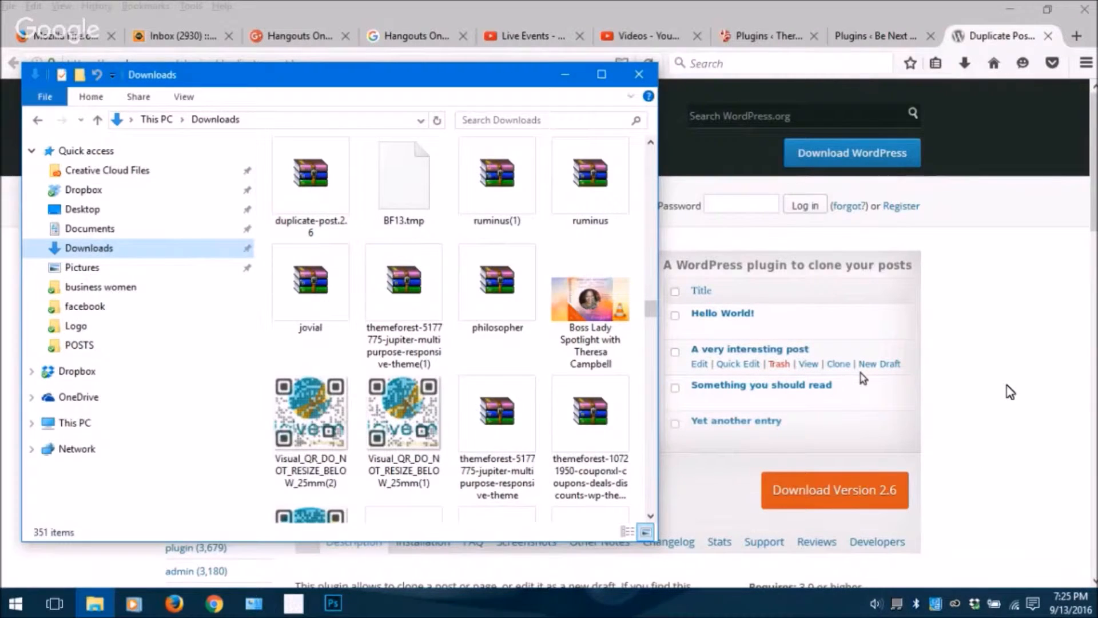
{"action": "left_click", "coordinate": [1010, 392]}
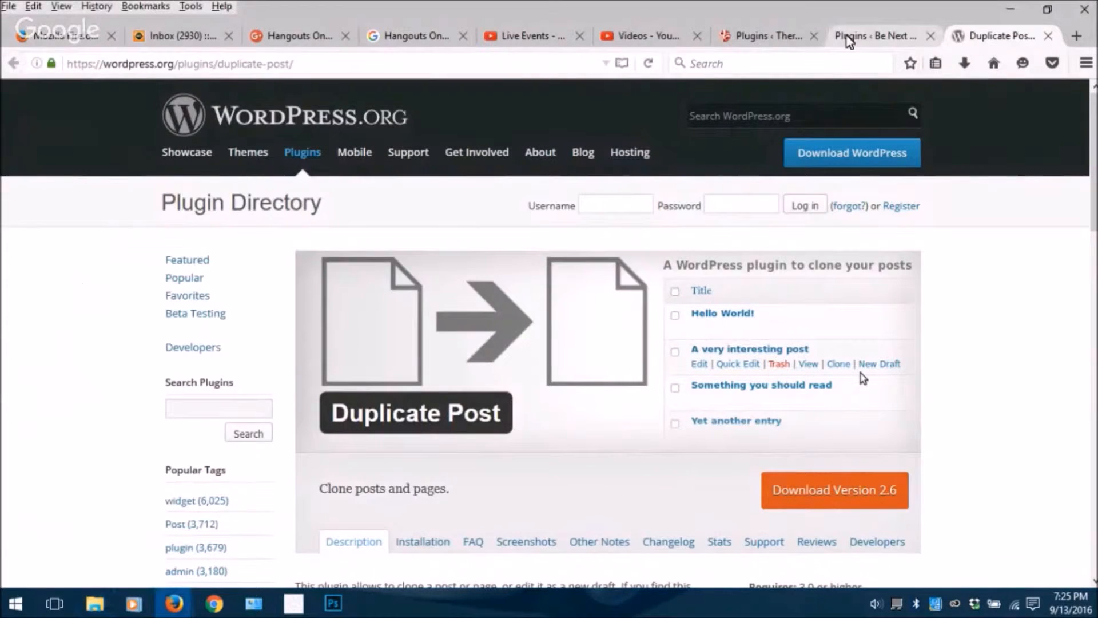
Step: Return to the site's WordPress admin tab and open its list of installed plugins
{"action": "left_click", "coordinate": [762, 38]}
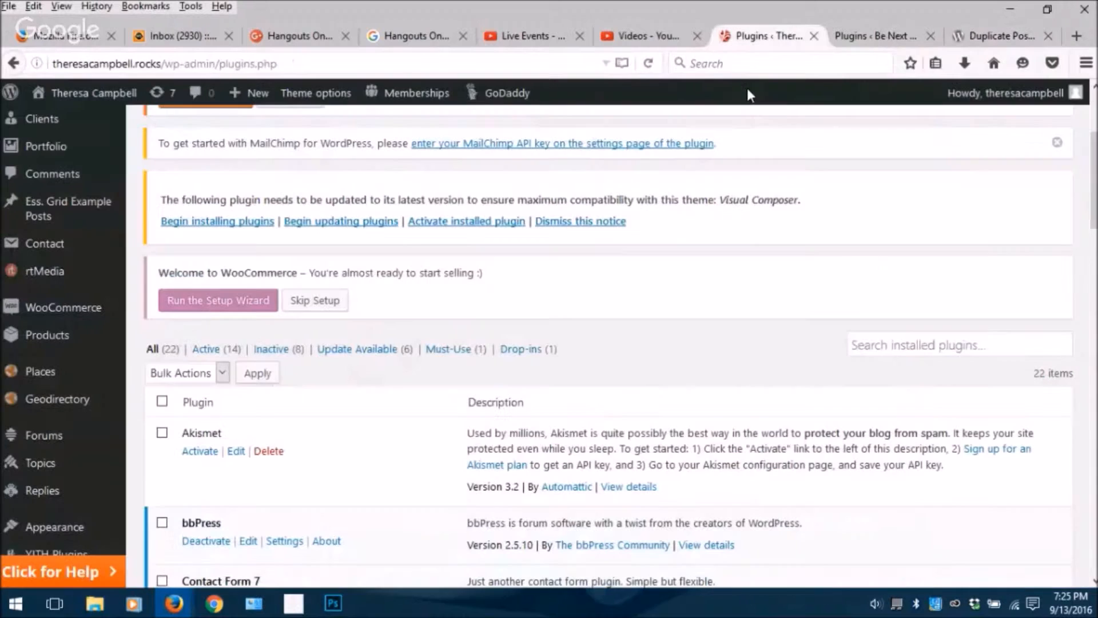
{"action": "scroll", "coordinate": [94, 390], "scroll_direction": "down", "scroll_amount": 5}
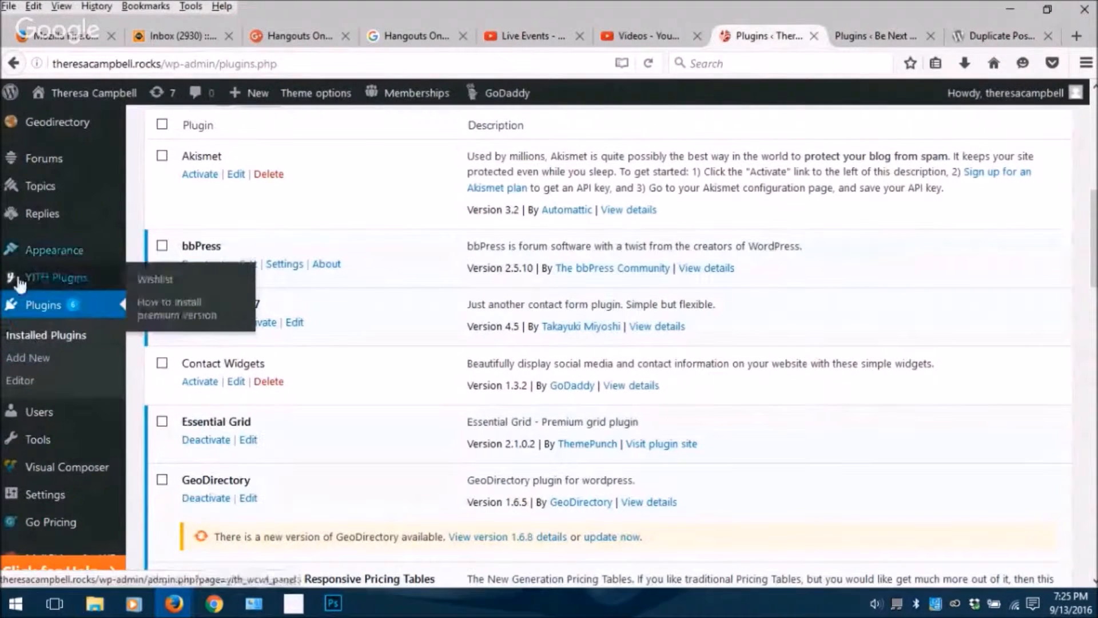
{"action": "left_click", "coordinate": [47, 313]}
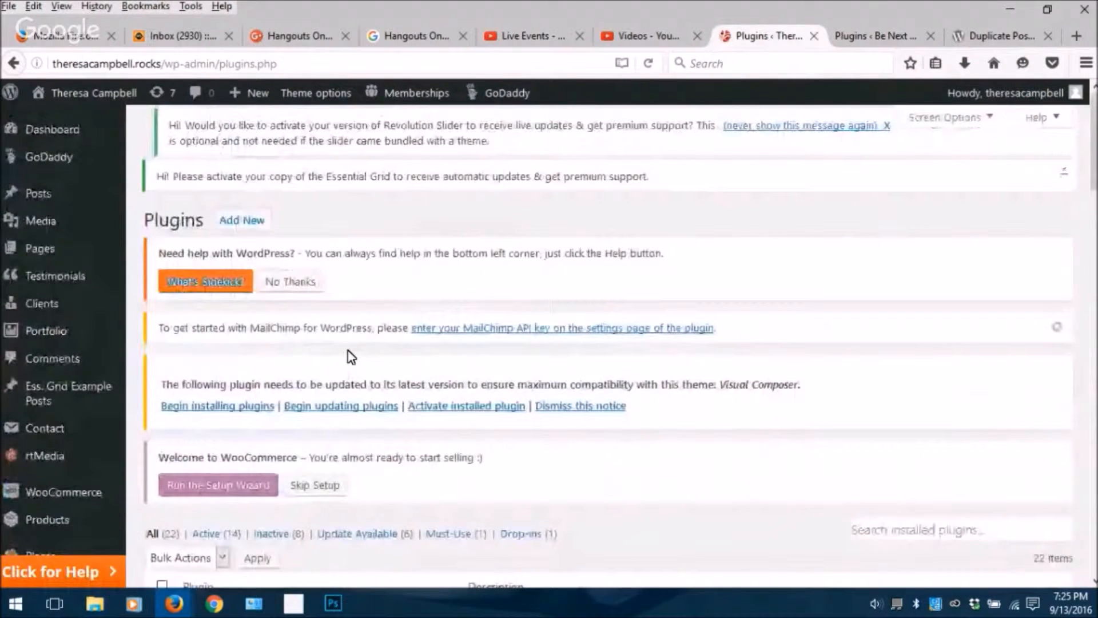
Step: Look through the installed plugins list, examining the status filters, plugin descriptions, activation links and available updates
{"action": "scroll", "coordinate": [351, 357], "scroll_direction": "down", "scroll_amount": 8}
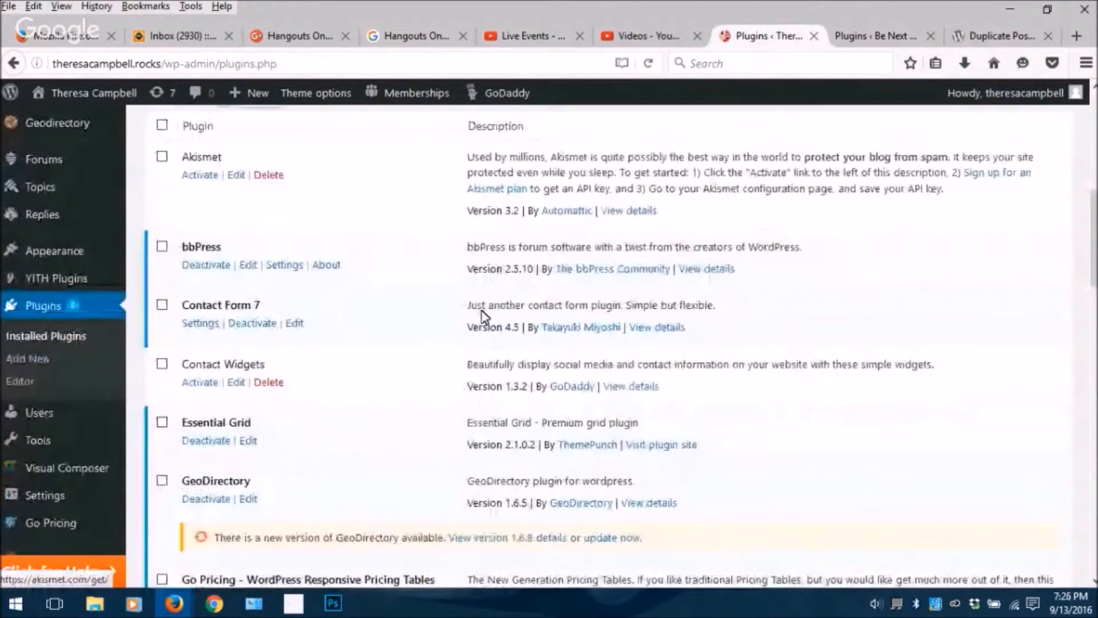
{"action": "scroll", "coordinate": [484, 316], "scroll_direction": "up", "scroll_amount": 5}
{"action": "scroll", "coordinate": [485, 317], "scroll_direction": "up", "scroll_amount": 2}
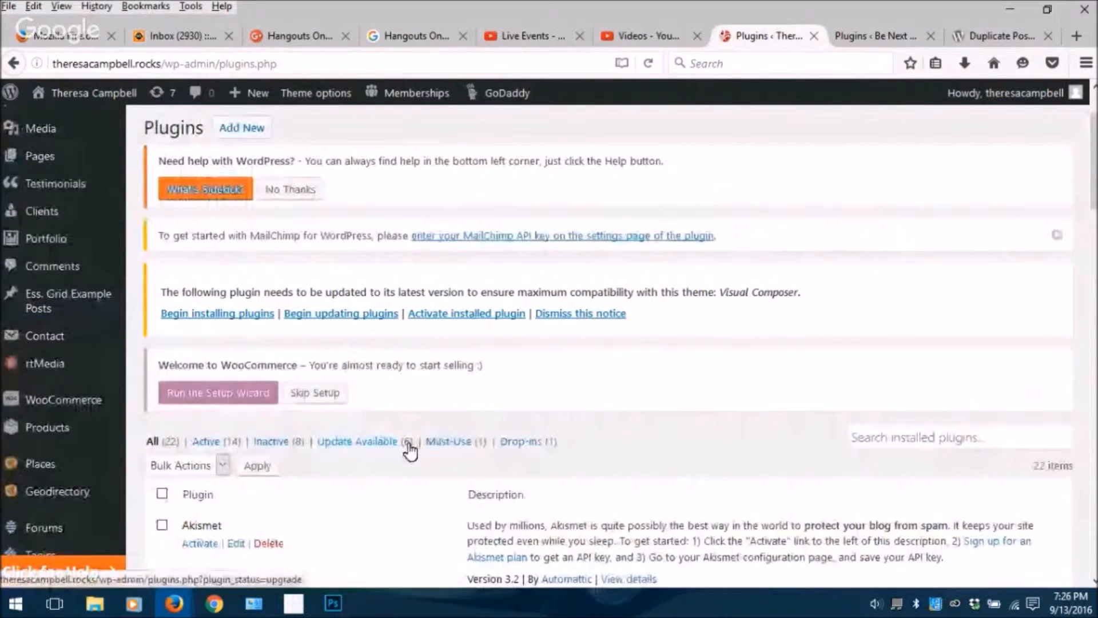
{"action": "scroll", "coordinate": [346, 449], "scroll_direction": "down", "scroll_amount": 3}
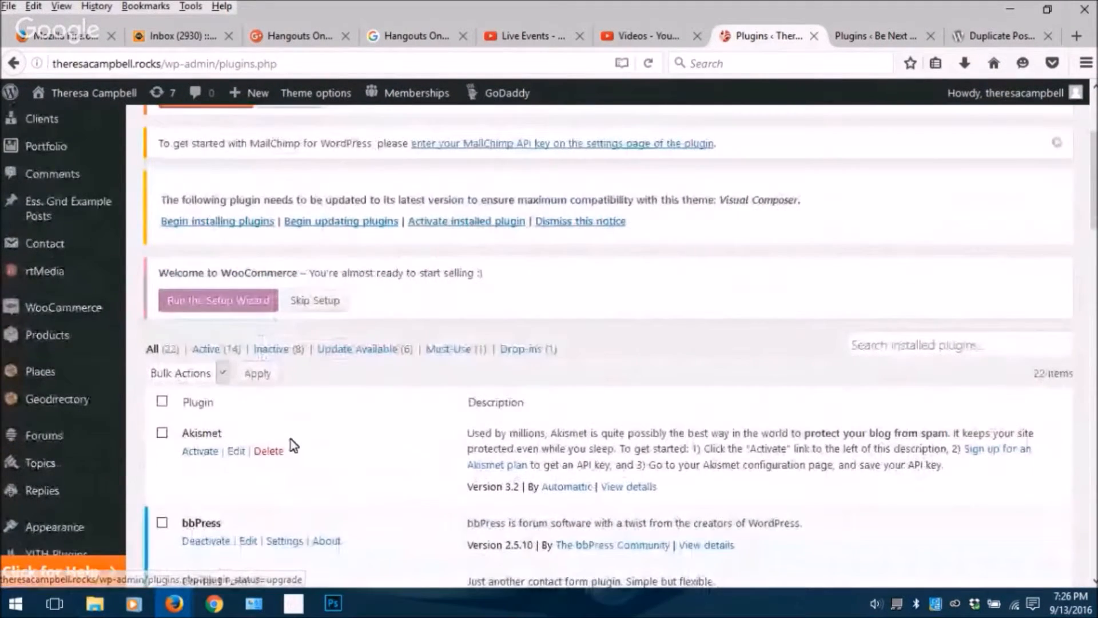
{"action": "scroll", "coordinate": [289, 444], "scroll_direction": "down", "scroll_amount": 2}
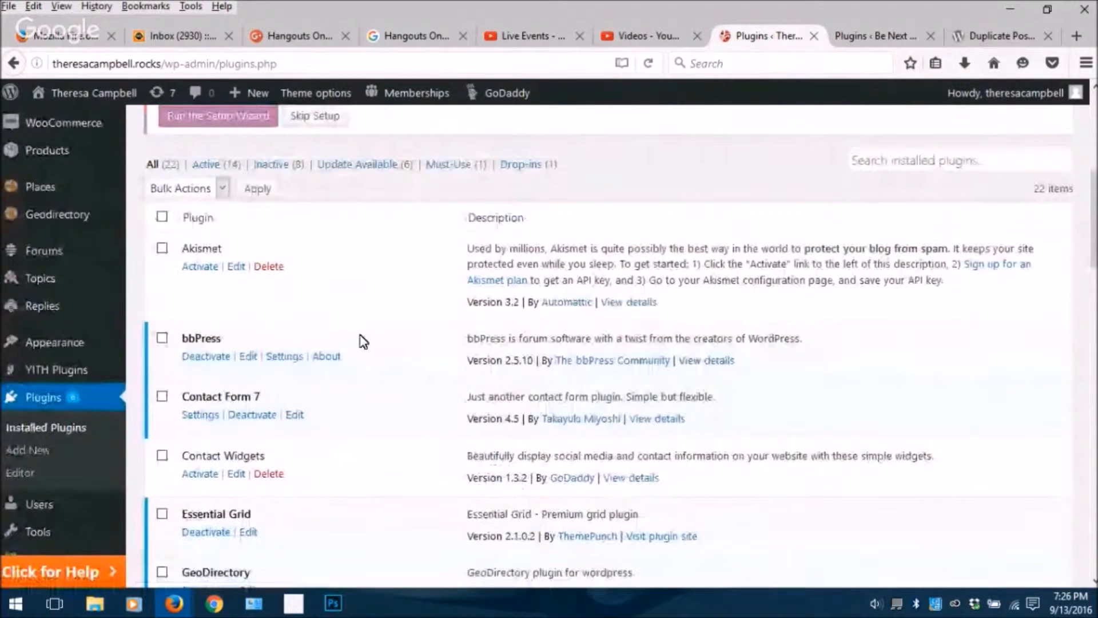
{"action": "scroll", "coordinate": [363, 340], "scroll_direction": "up", "scroll_amount": 3}
{"action": "scroll", "coordinate": [362, 340], "scroll_direction": "down", "scroll_amount": 3}
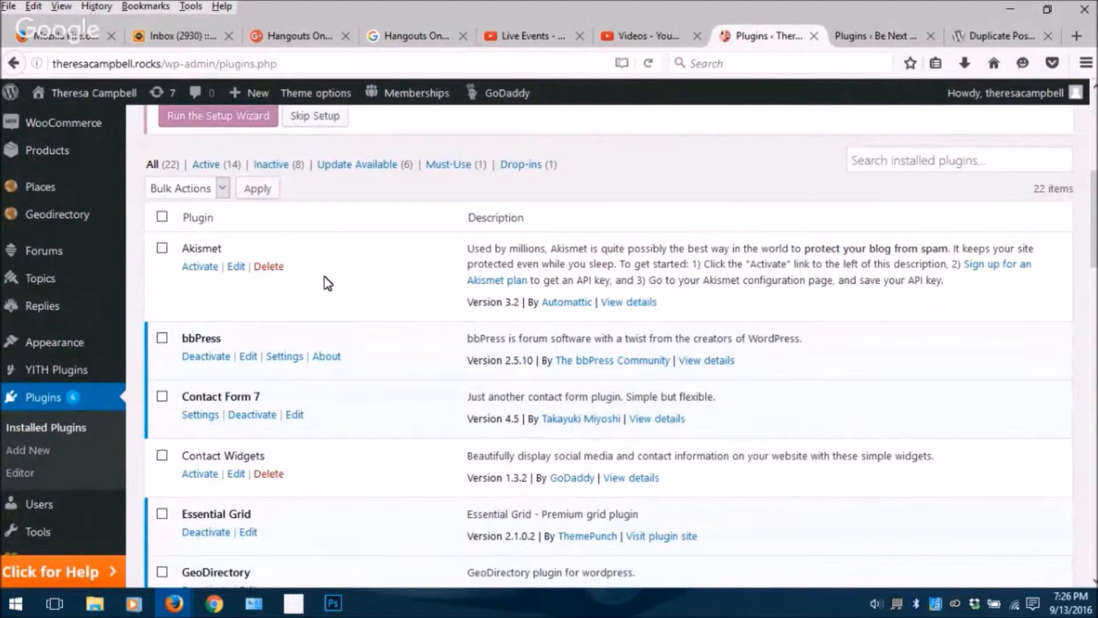
{"action": "scroll", "coordinate": [328, 282], "scroll_direction": "down", "scroll_amount": 3}
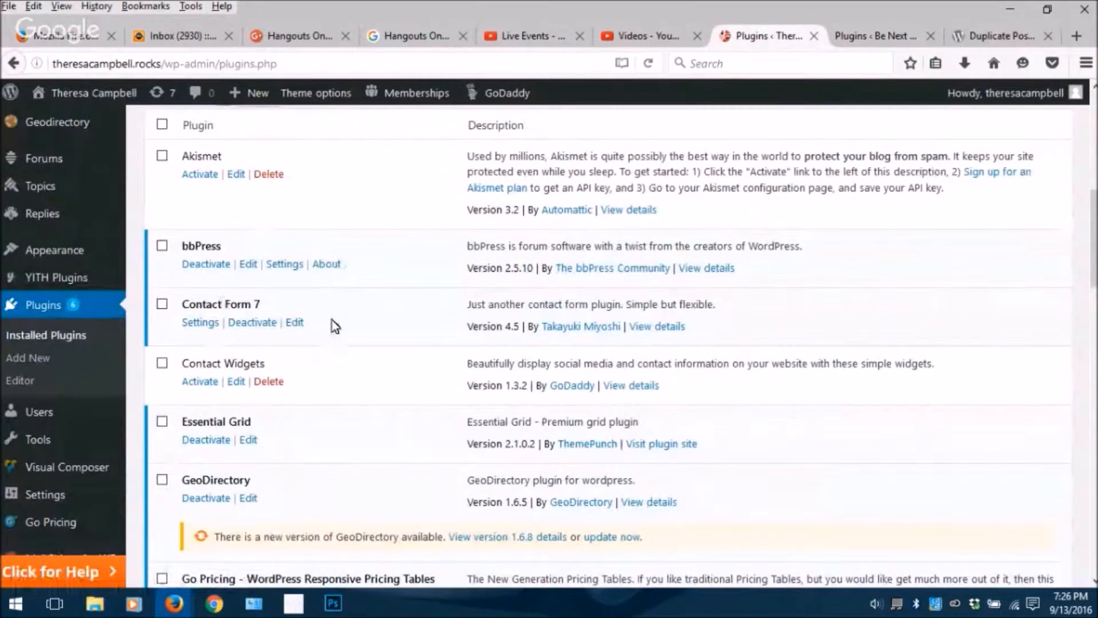
{"action": "scroll", "coordinate": [326, 311], "scroll_direction": "down", "scroll_amount": 4}
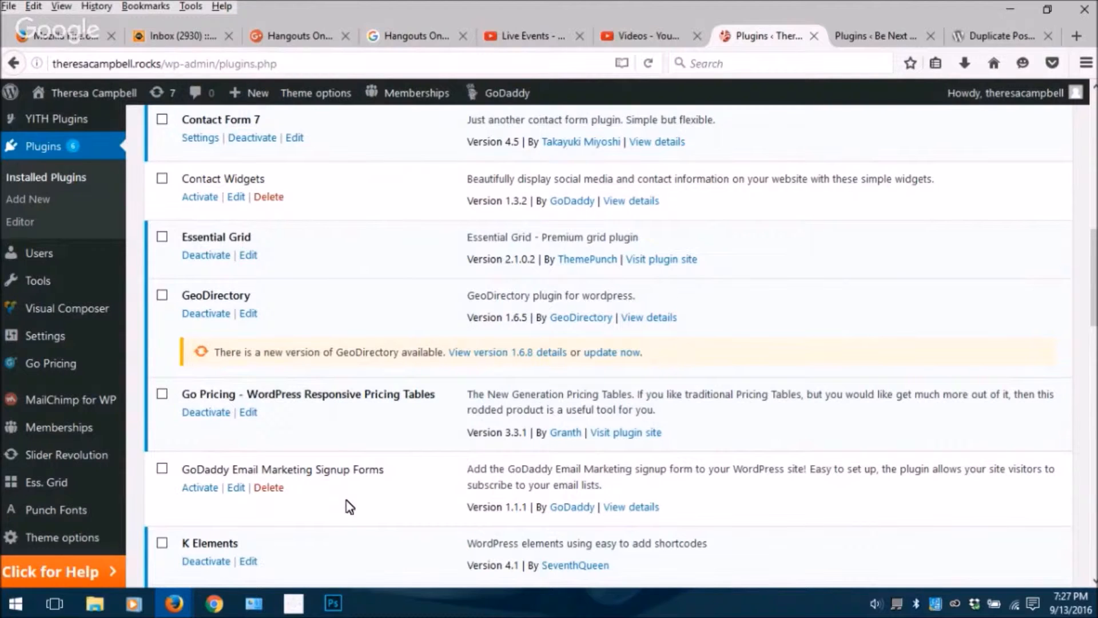
{"action": "scroll", "coordinate": [349, 508], "scroll_direction": "up", "scroll_amount": 8}
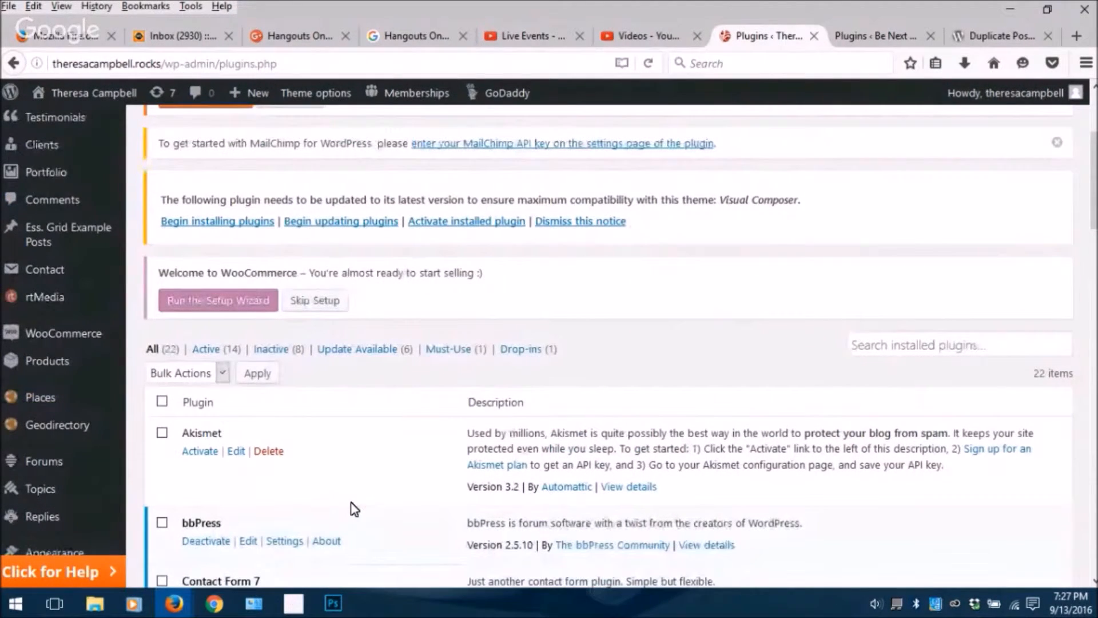
{"action": "scroll", "coordinate": [355, 508], "scroll_direction": "up", "scroll_amount": 3}
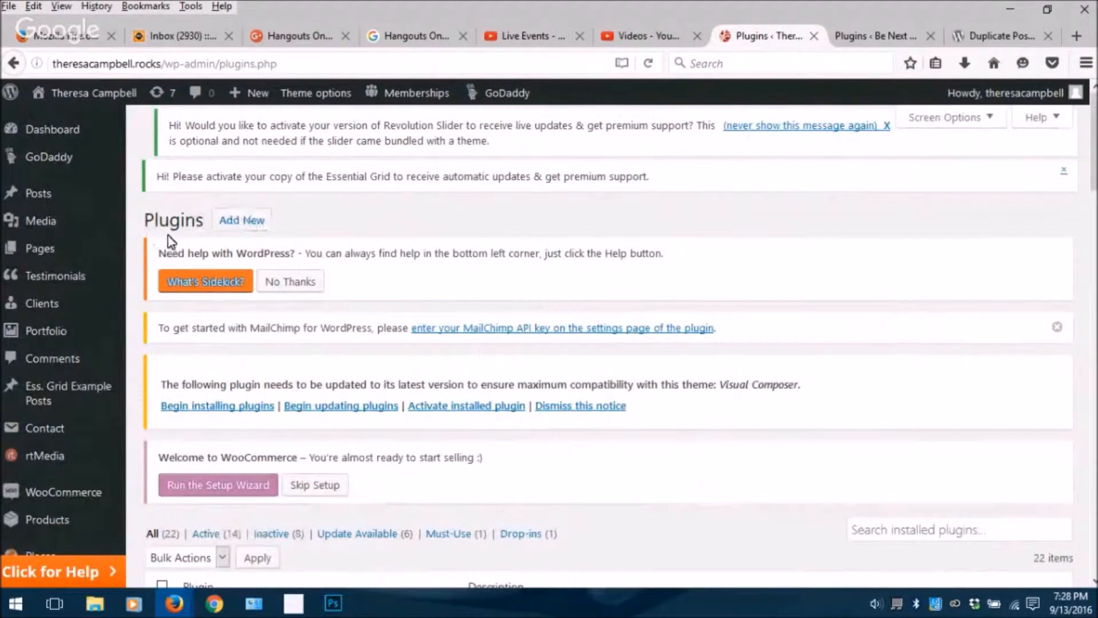
Step: Open the Add Plugins page, and show and hide its plugin upload form
{"action": "left_click", "coordinate": [243, 227]}
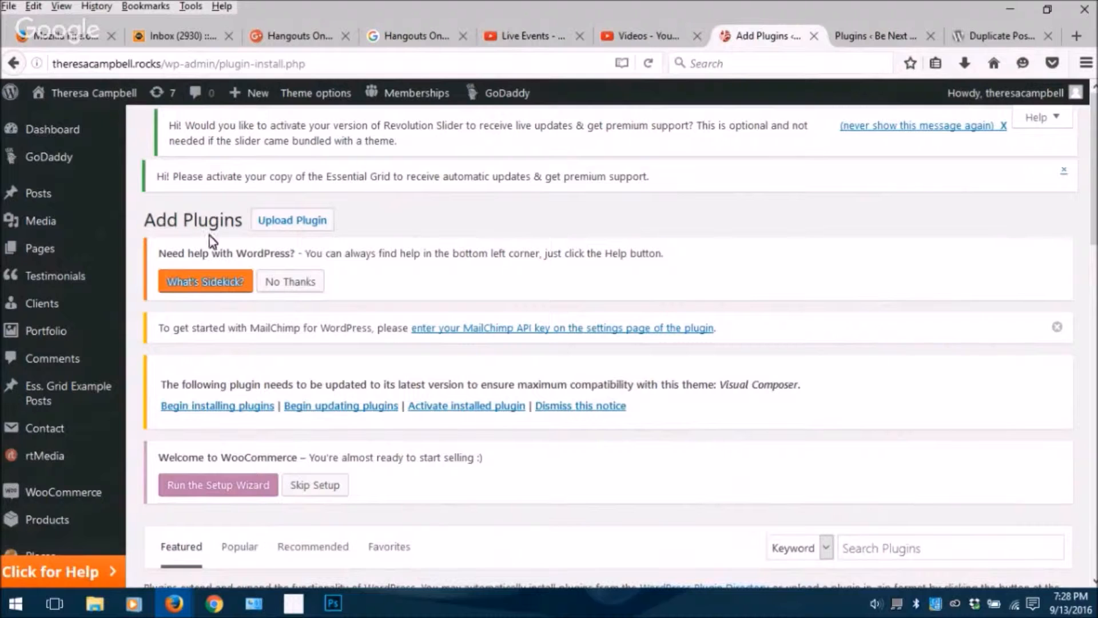
{"action": "left_click", "coordinate": [328, 225]}
{"action": "left_click", "coordinate": [293, 225]}
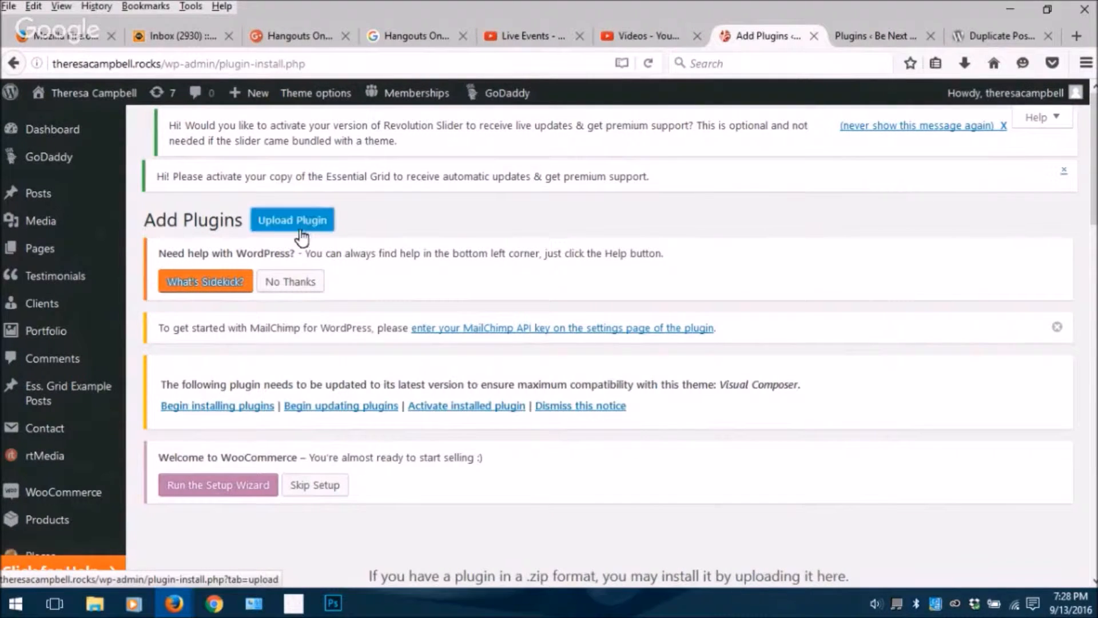
{"action": "left_click", "coordinate": [303, 226]}
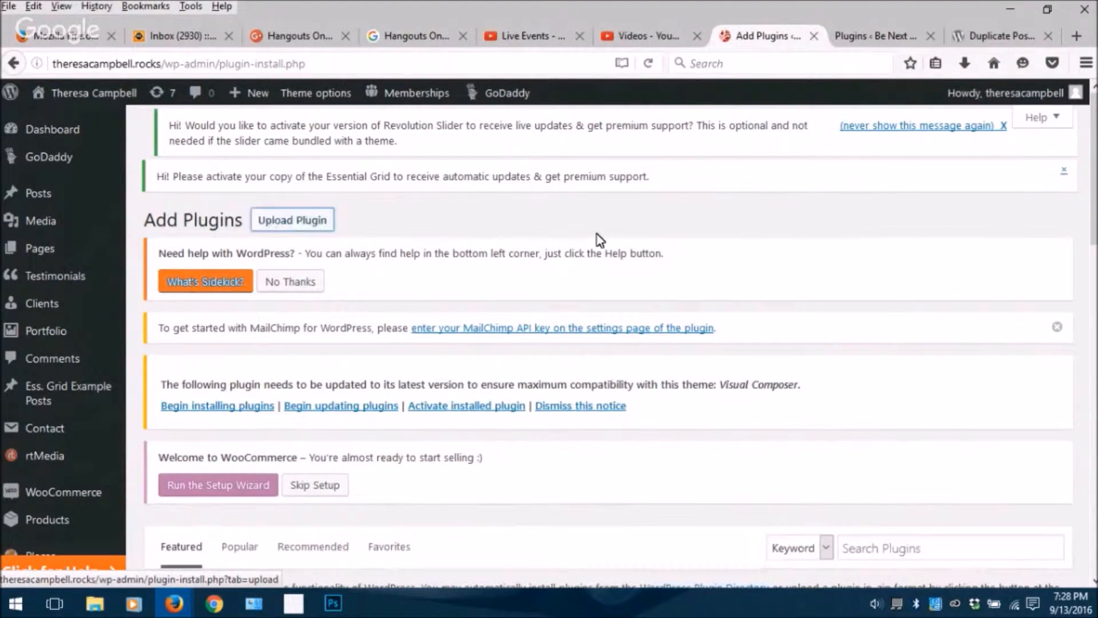
Step: Look over the featured plugins and the installation options on the Add Plugins page
{"action": "scroll", "coordinate": [600, 239], "scroll_direction": "down", "scroll_amount": 5}
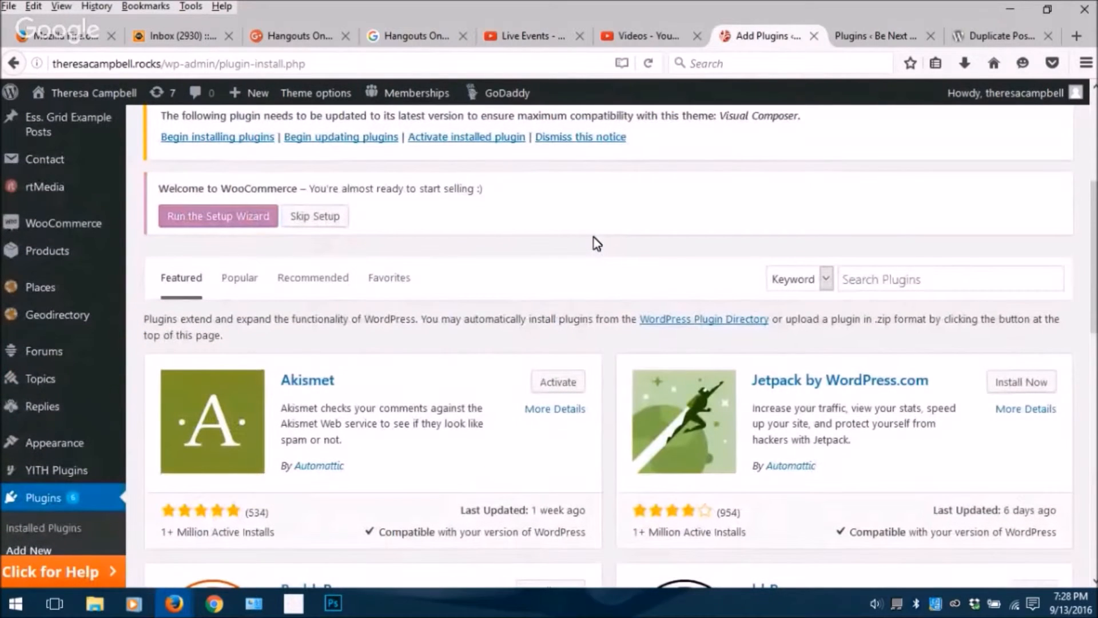
{"action": "scroll", "coordinate": [595, 246], "scroll_direction": "up", "scroll_amount": 3}
{"action": "scroll", "coordinate": [377, 293], "scroll_direction": "down", "scroll_amount": 2}
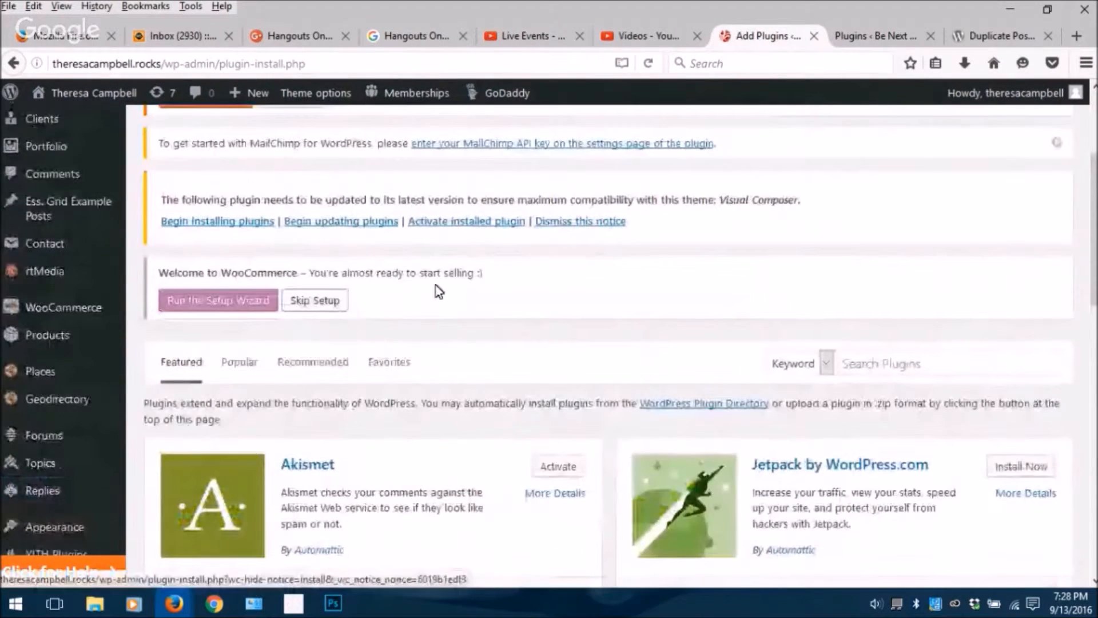
{"action": "scroll", "coordinate": [486, 291], "scroll_direction": "up", "scroll_amount": 4}
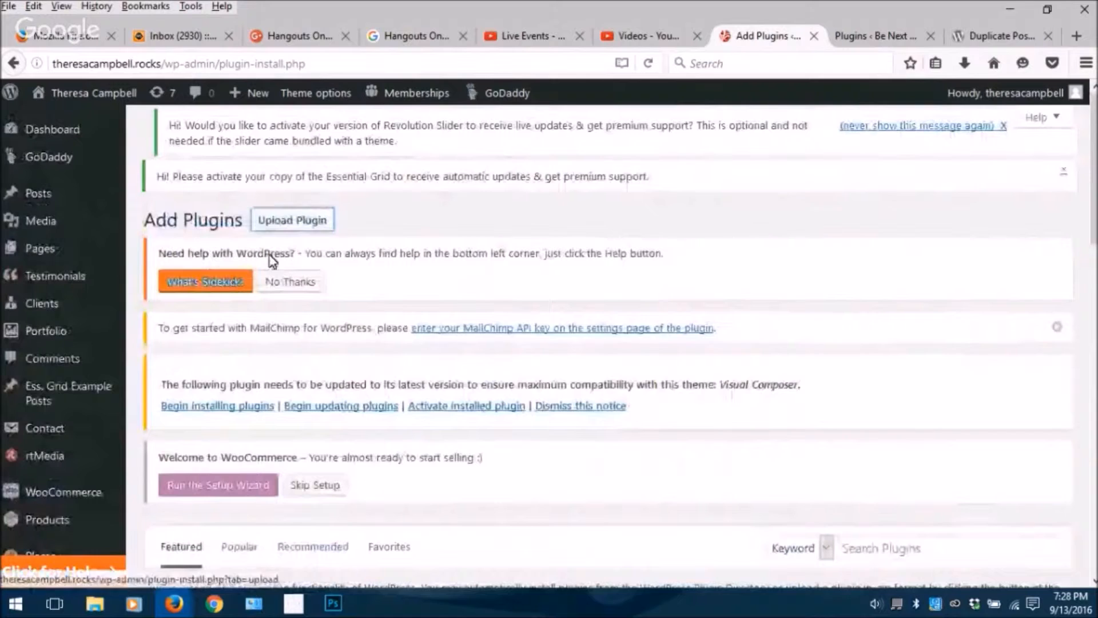
{"action": "scroll", "coordinate": [445, 345], "scroll_direction": "down", "scroll_amount": 1}
{"action": "scroll", "coordinate": [446, 345], "scroll_direction": "down", "scroll_amount": 5}
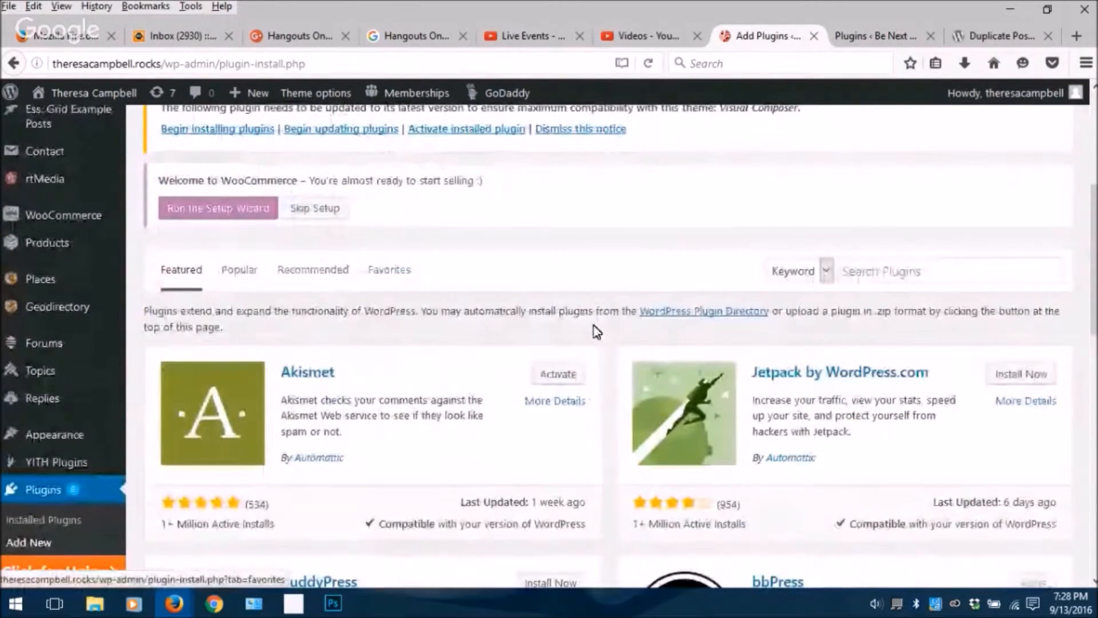
{"action": "scroll", "coordinate": [592, 246], "scroll_direction": "down", "scroll_amount": 5}
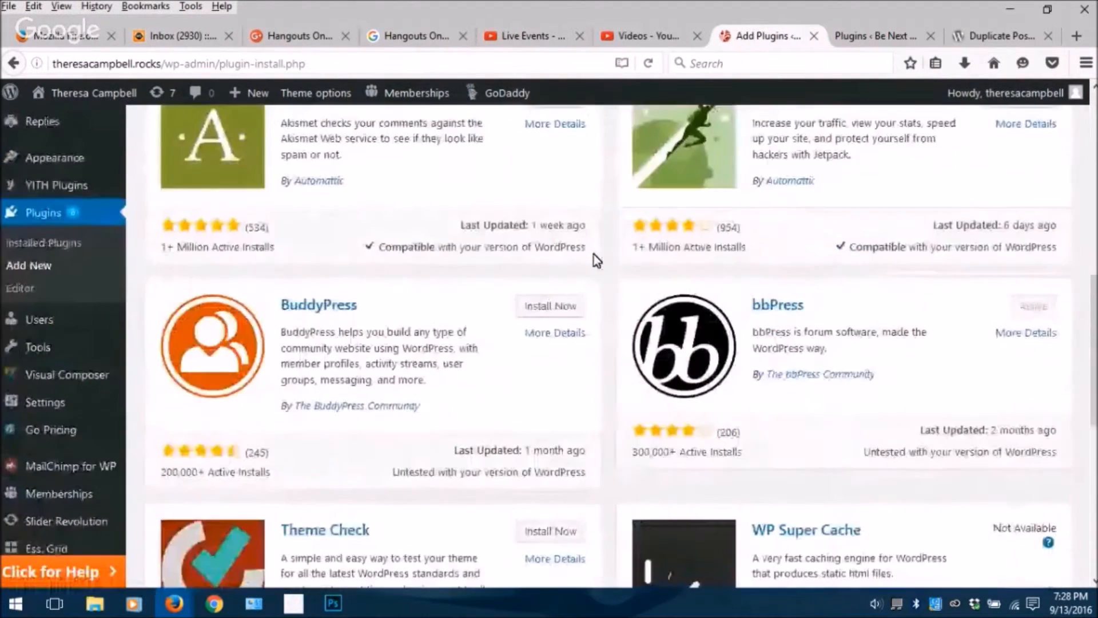
{"action": "scroll", "coordinate": [593, 257], "scroll_direction": "up", "scroll_amount": 10}
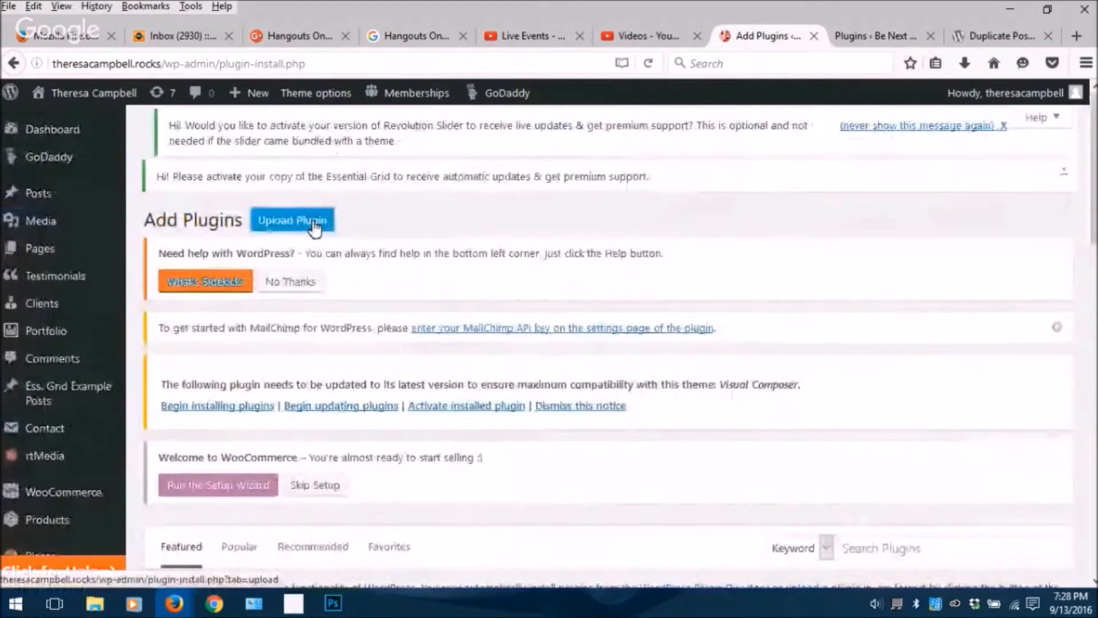
Step: Show the plugin upload form on the Add Plugins page and open its file chooser
{"action": "left_click", "coordinate": [288, 222]}
{"action": "scroll", "coordinate": [629, 312], "scroll_direction": "down", "scroll_amount": 5}
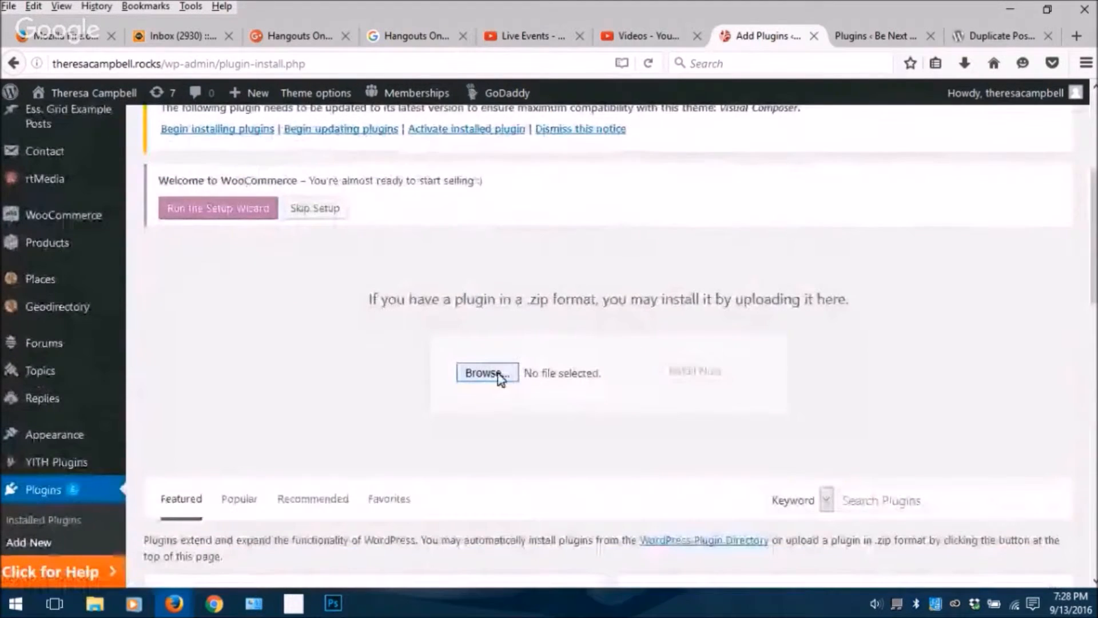
{"action": "scroll", "coordinate": [451, 253], "scroll_direction": "up", "scroll_amount": 5}
{"action": "scroll", "coordinate": [644, 277], "scroll_direction": "down", "scroll_amount": 3}
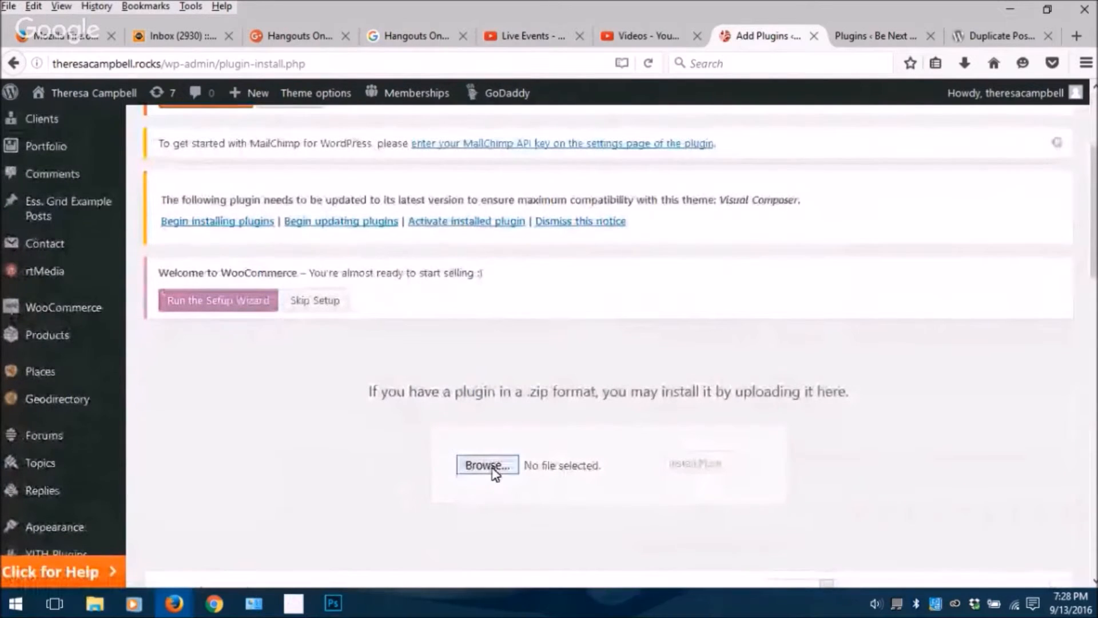
{"action": "left_click", "coordinate": [495, 470]}
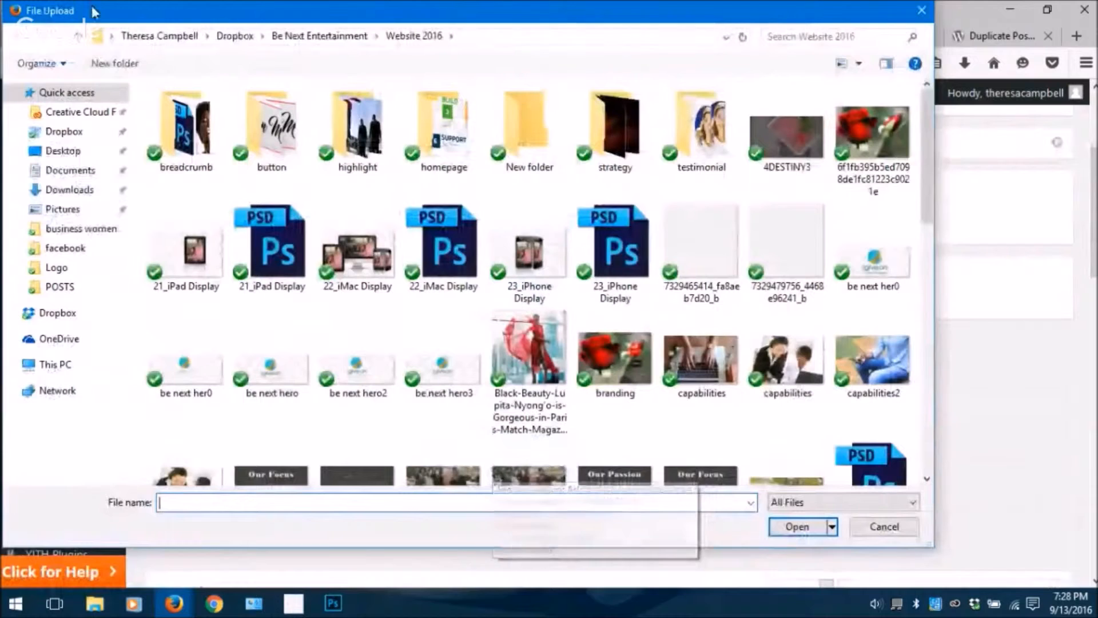
Step: Choose the duplicate-post.2.6 zip file from the Downloads folder as the plugin to upload
{"action": "left_click", "coordinate": [69, 191]}
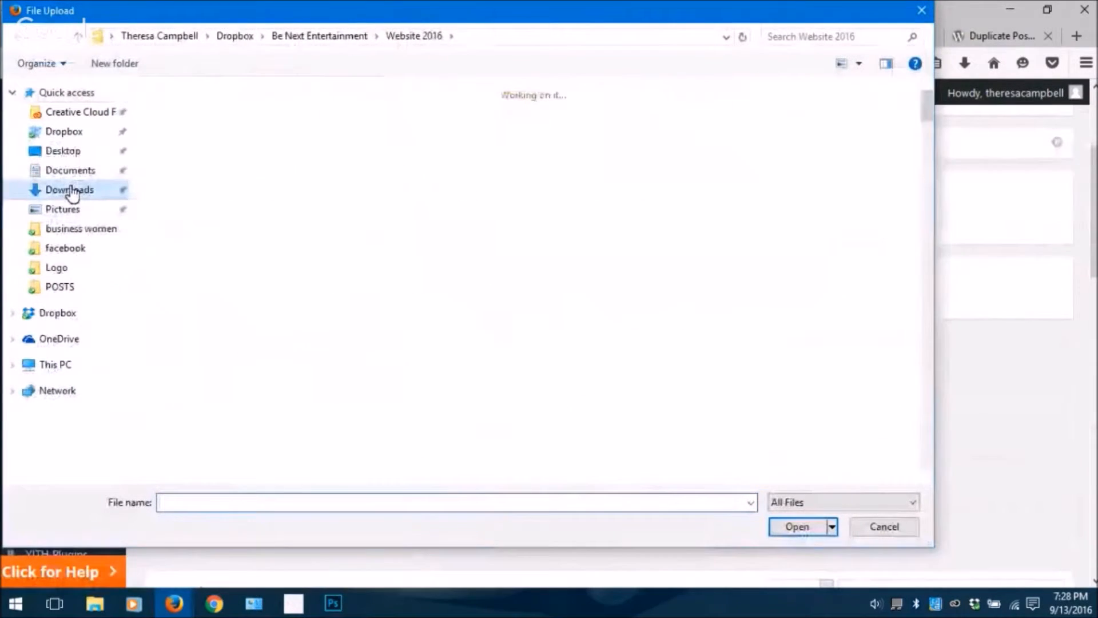
{"action": "scroll", "coordinate": [529, 280], "scroll_direction": "down", "scroll_amount": 10}
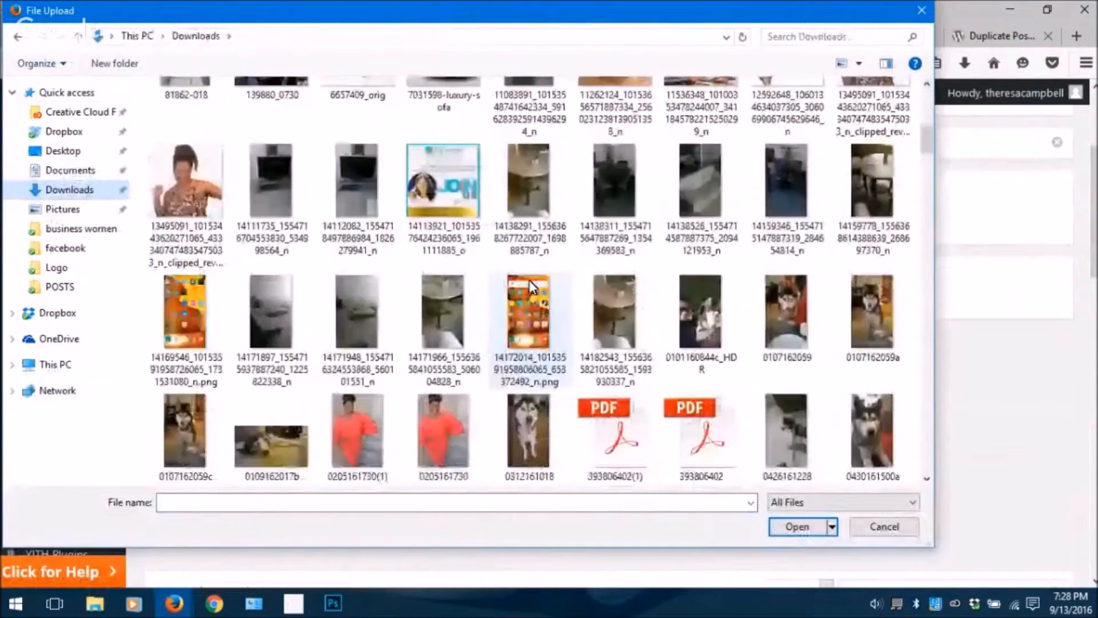
{"action": "scroll", "coordinate": [532, 286], "scroll_direction": "down", "scroll_amount": 5}
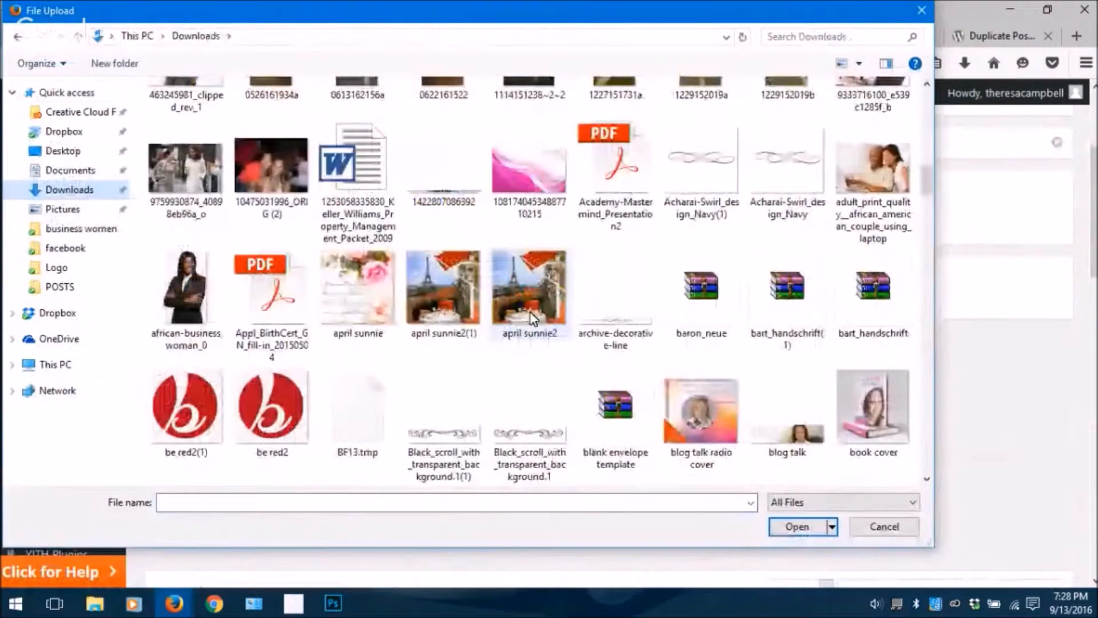
{"action": "scroll", "coordinate": [557, 300], "scroll_direction": "down", "scroll_amount": 3}
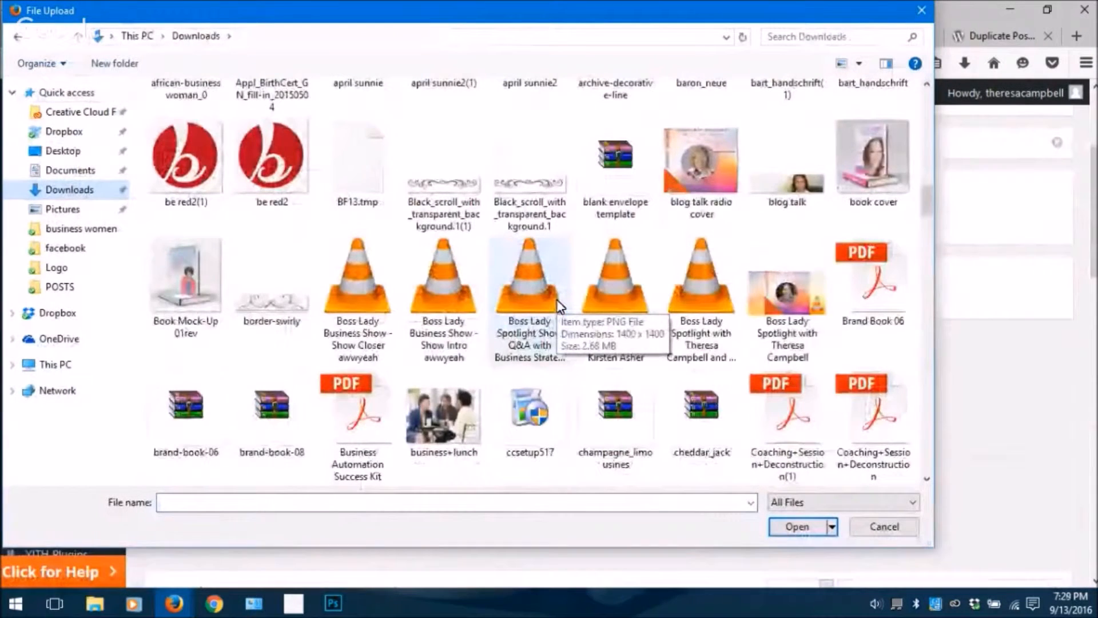
{"action": "scroll", "coordinate": [557, 300], "scroll_direction": "down", "scroll_amount": 3}
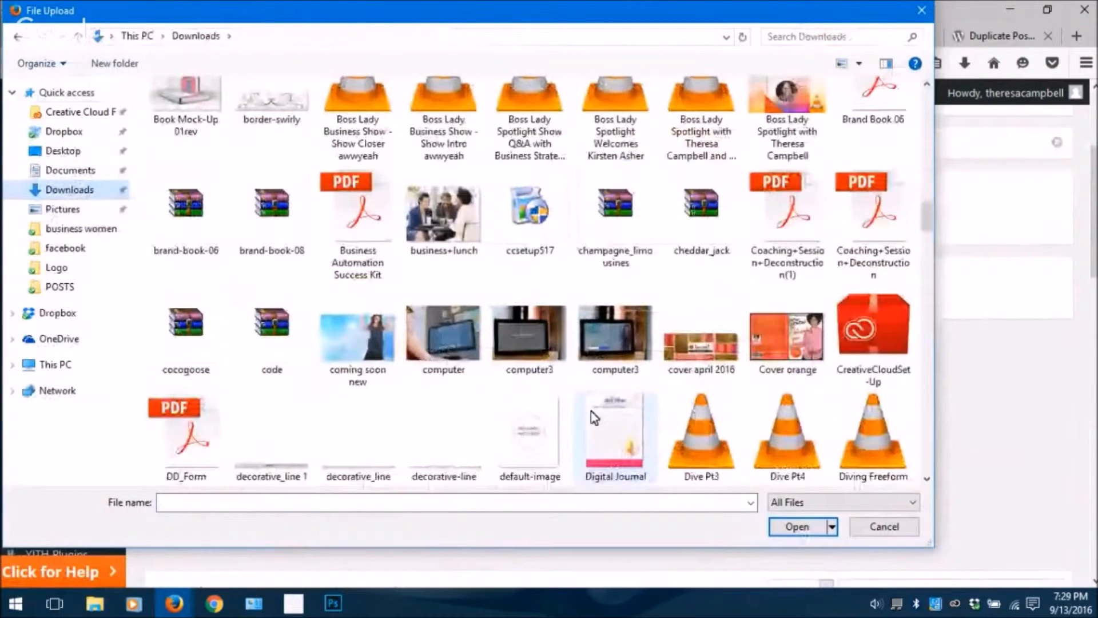
{"action": "scroll", "coordinate": [592, 407], "scroll_direction": "down", "scroll_amount": 5}
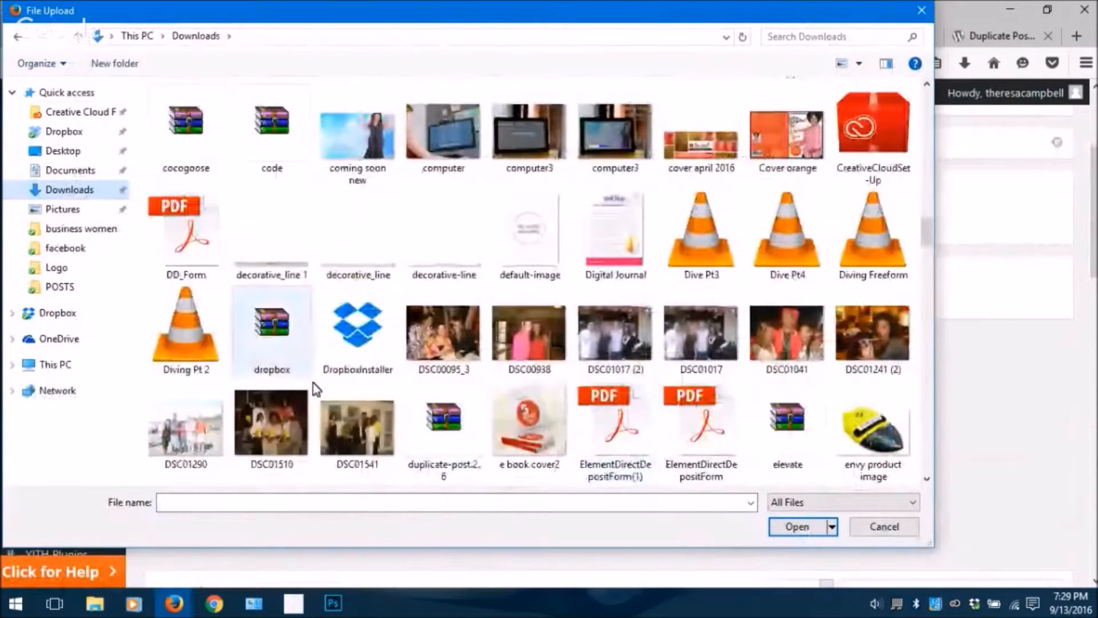
{"action": "left_click", "coordinate": [454, 435]}
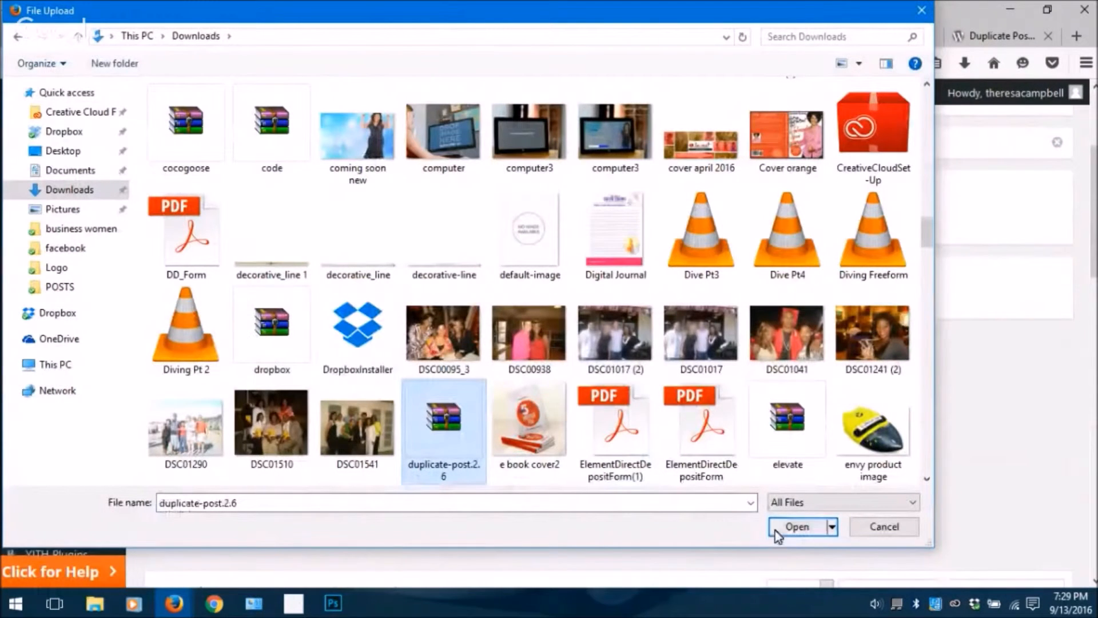
{"action": "left_click", "coordinate": [797, 526]}
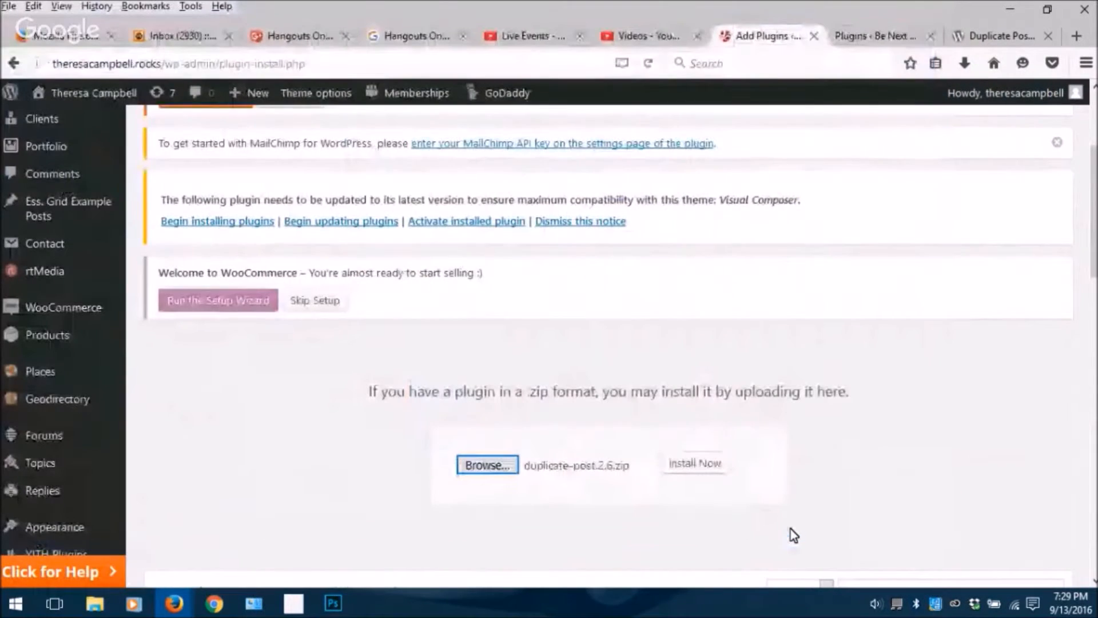
Step: Install the plugin from the chosen zip file and review the installation and translation update log
{"action": "left_click", "coordinate": [702, 468]}
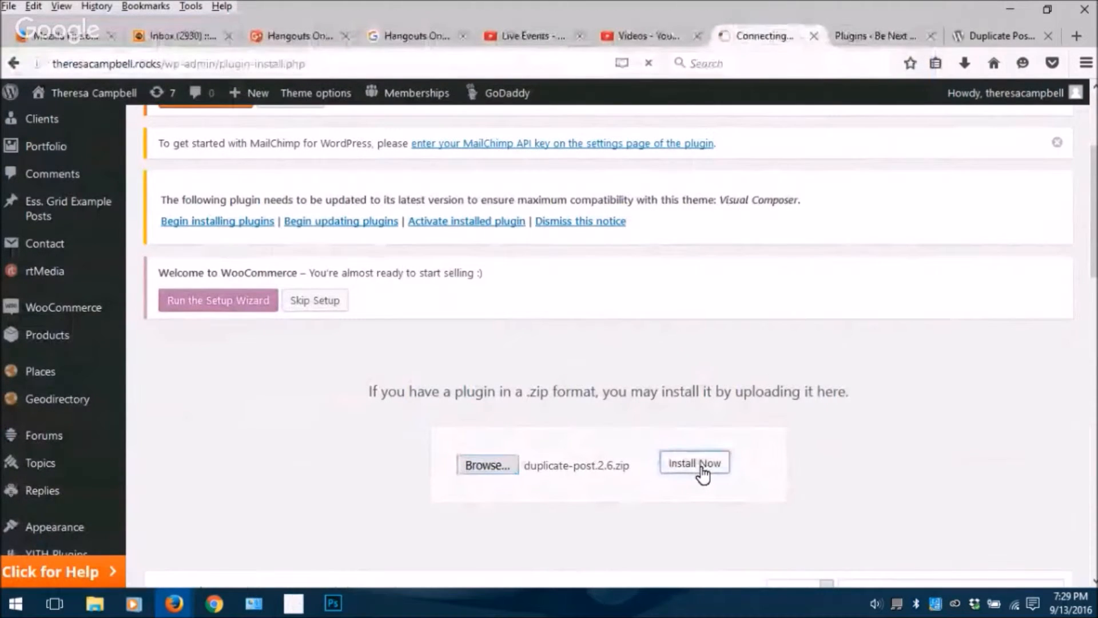
{"action": "scroll", "coordinate": [883, 457], "scroll_direction": "down", "scroll_amount": 3}
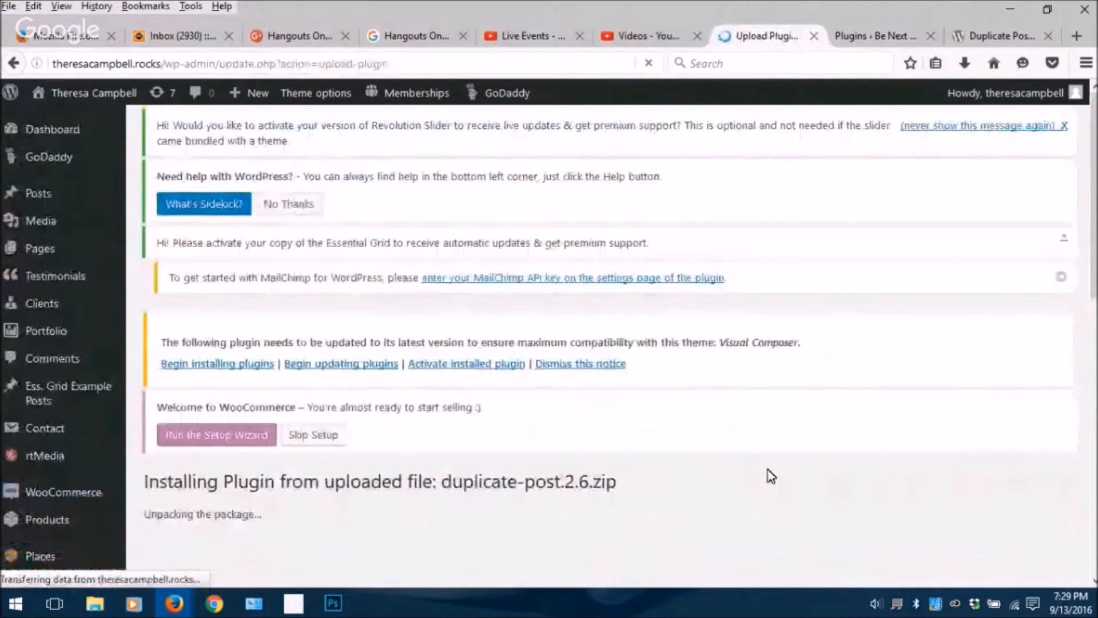
{"action": "scroll", "coordinate": [717, 488], "scroll_direction": "down", "scroll_amount": 3}
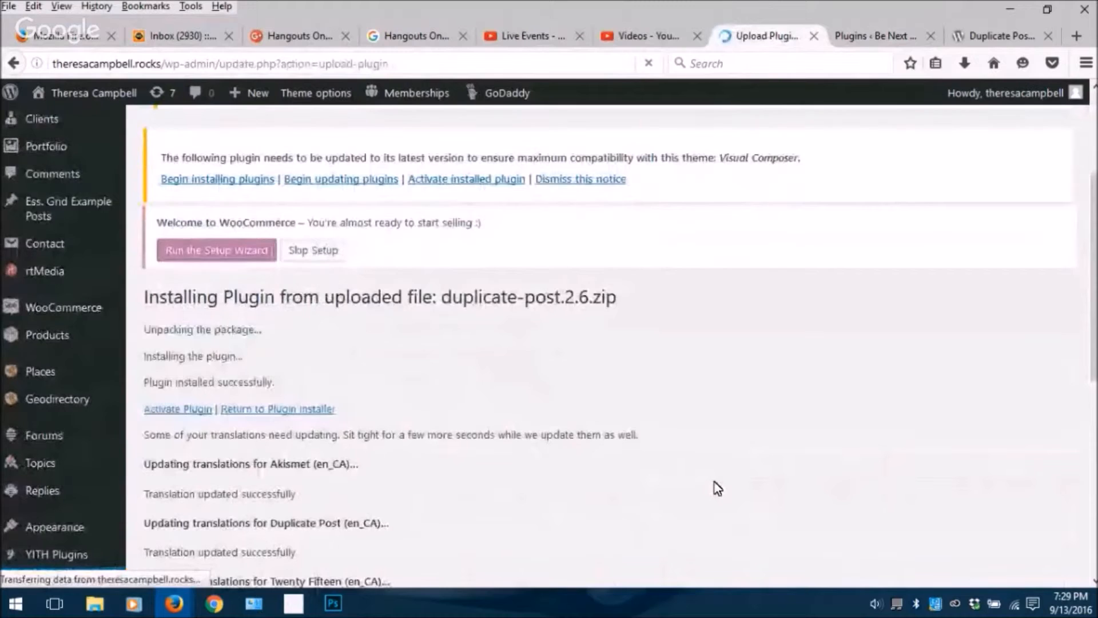
{"action": "scroll", "coordinate": [717, 488], "scroll_direction": "down", "scroll_amount": 2}
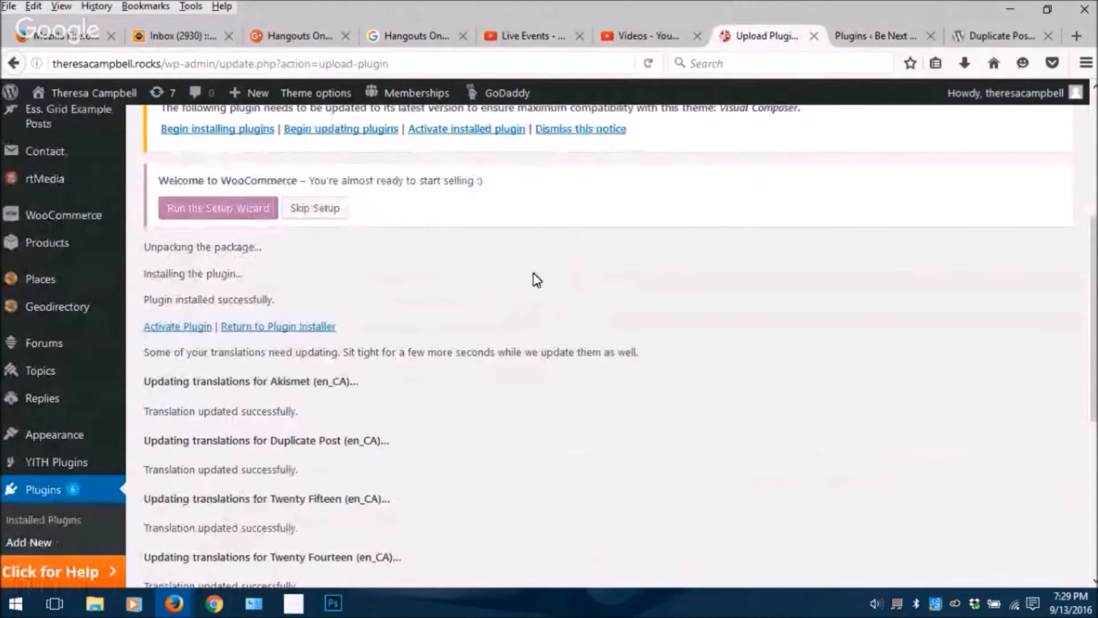
{"action": "scroll", "coordinate": [549, 321], "scroll_direction": "down", "scroll_amount": 3}
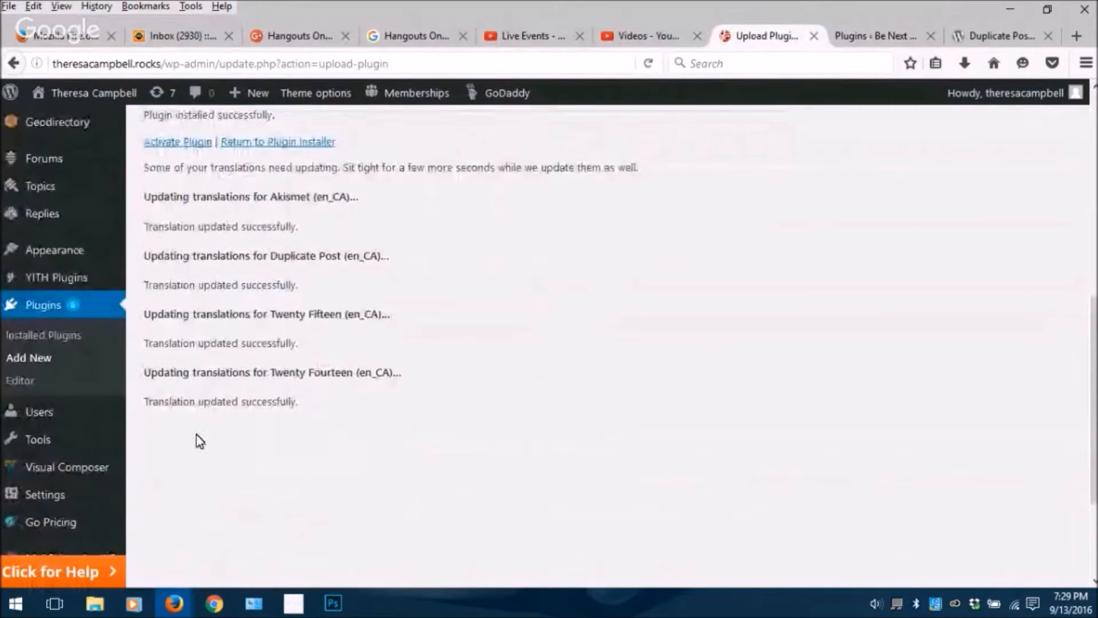
{"action": "scroll", "coordinate": [457, 404], "scroll_direction": "up", "scroll_amount": 3}
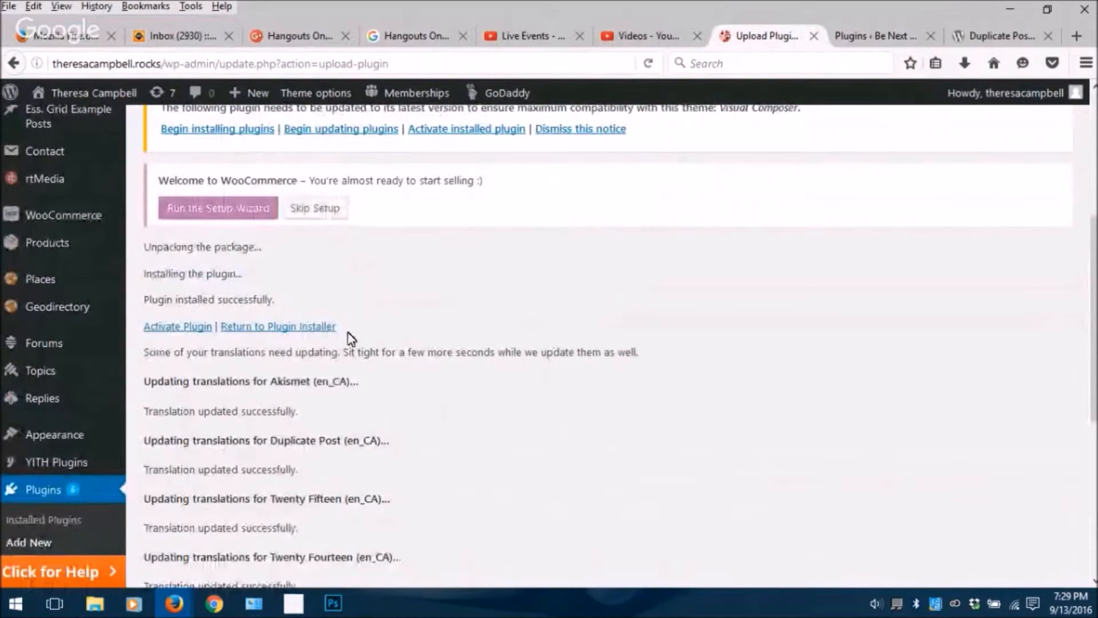
Step: Activate the newly installed plugin and locate the Duplicate Post entry in the installed plugins list
{"action": "left_click", "coordinate": [174, 328]}
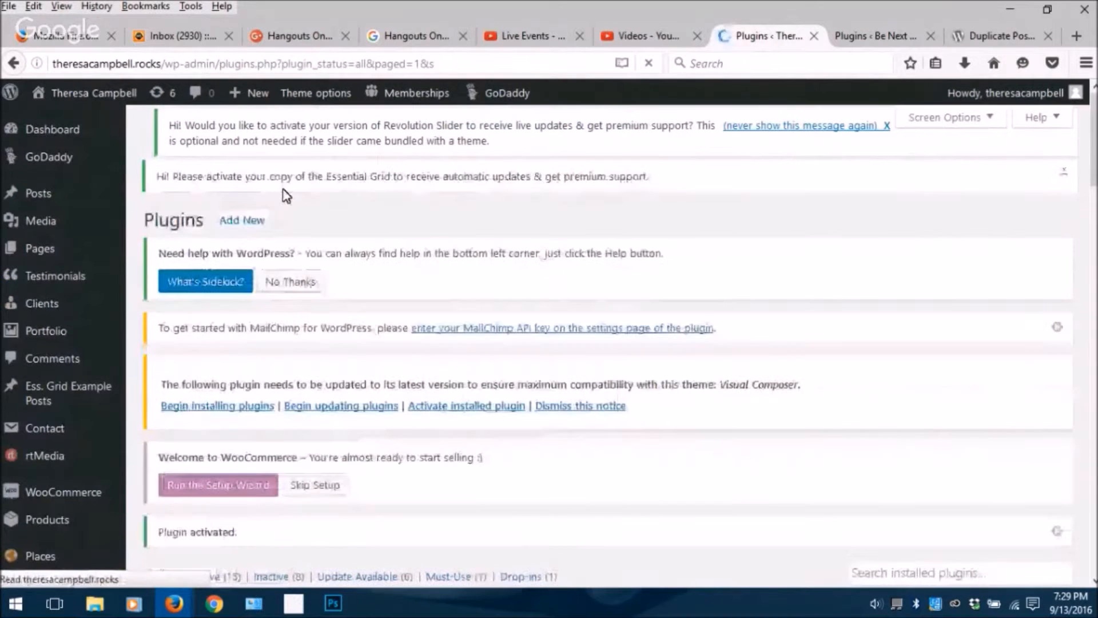
{"action": "scroll", "coordinate": [166, 464], "scroll_direction": "down", "scroll_amount": 3}
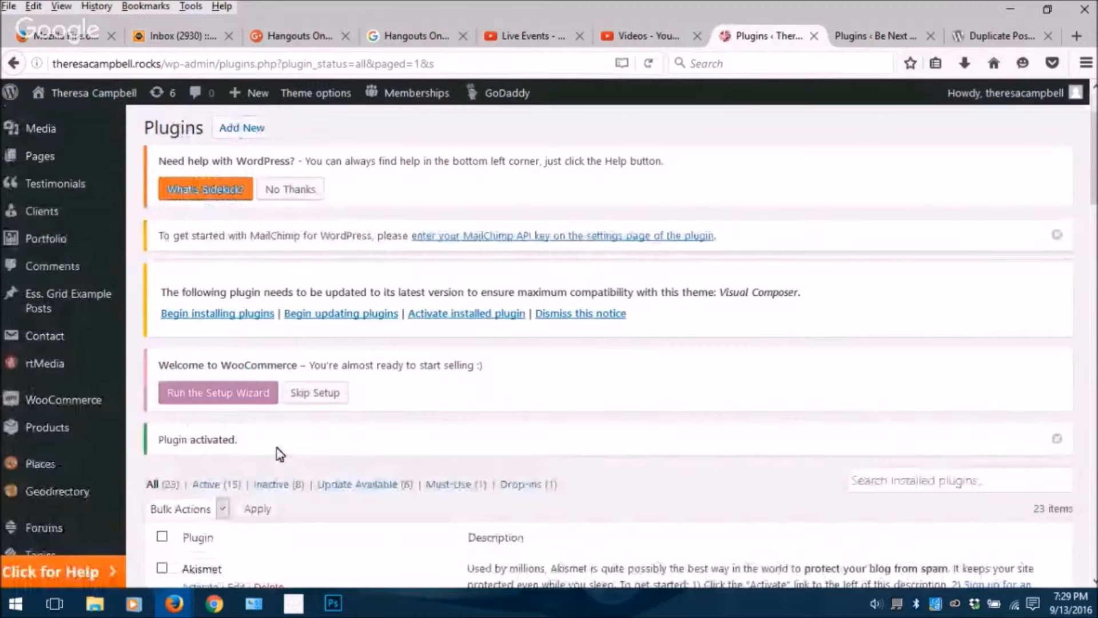
{"action": "scroll", "coordinate": [422, 428], "scroll_direction": "down", "scroll_amount": 8}
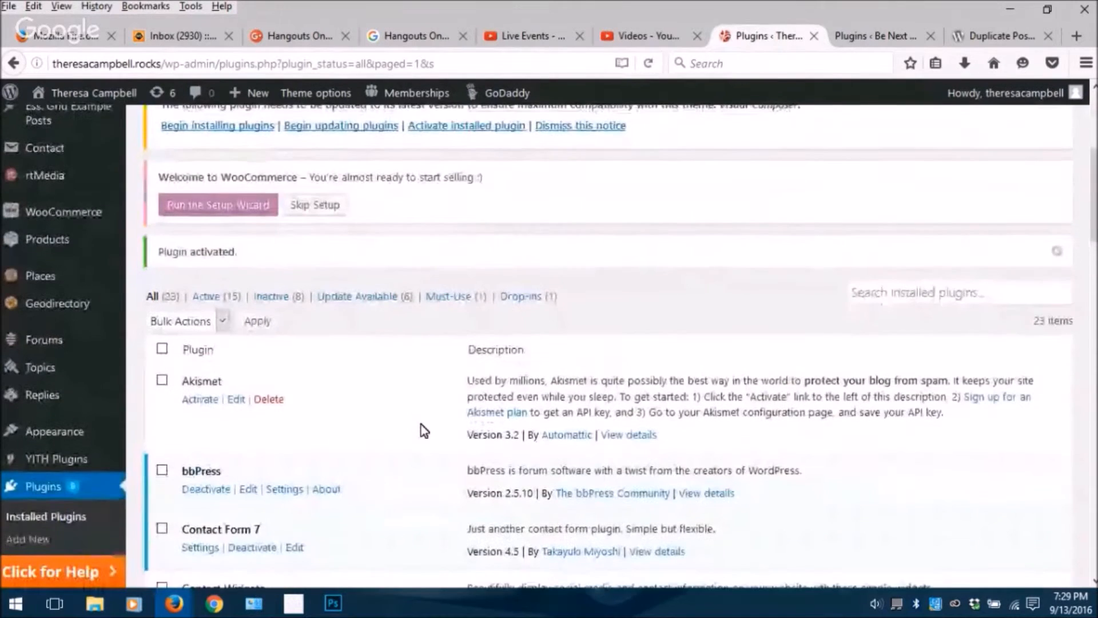
{"action": "scroll", "coordinate": [421, 425], "scroll_direction": "down", "scroll_amount": 1}
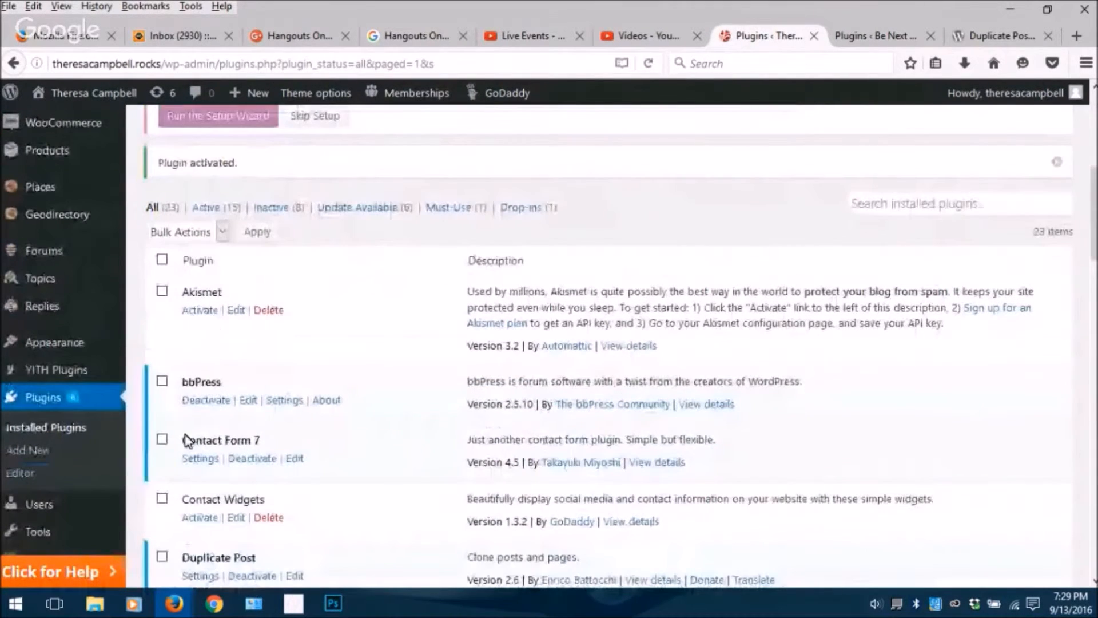
{"action": "scroll", "coordinate": [188, 442], "scroll_direction": "down", "scroll_amount": 3}
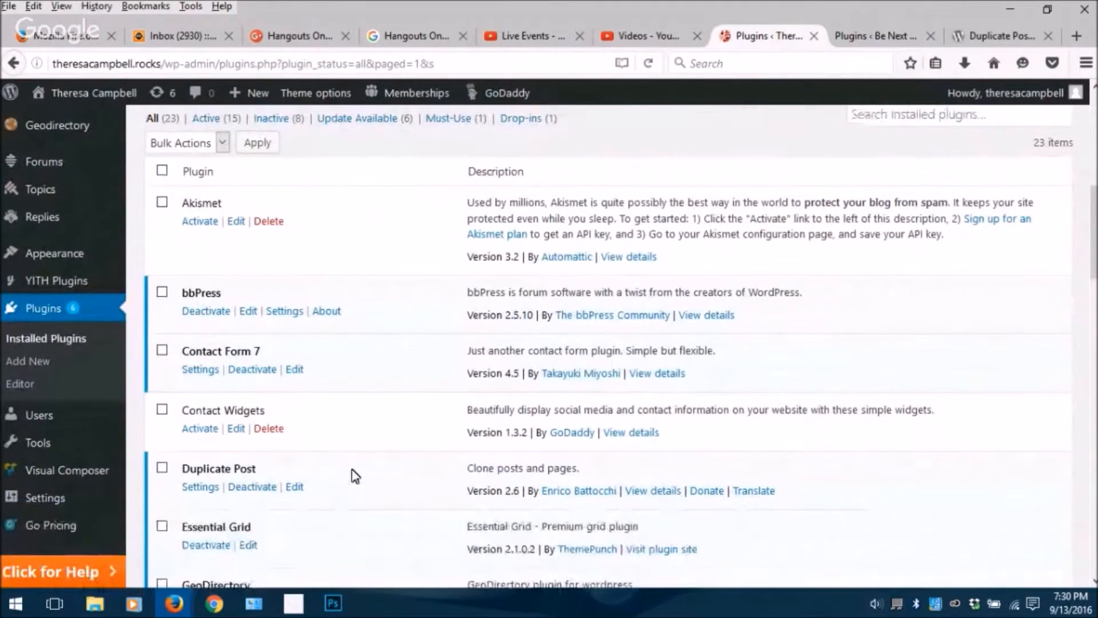
{"action": "scroll", "coordinate": [352, 471], "scroll_direction": "up", "scroll_amount": 2}
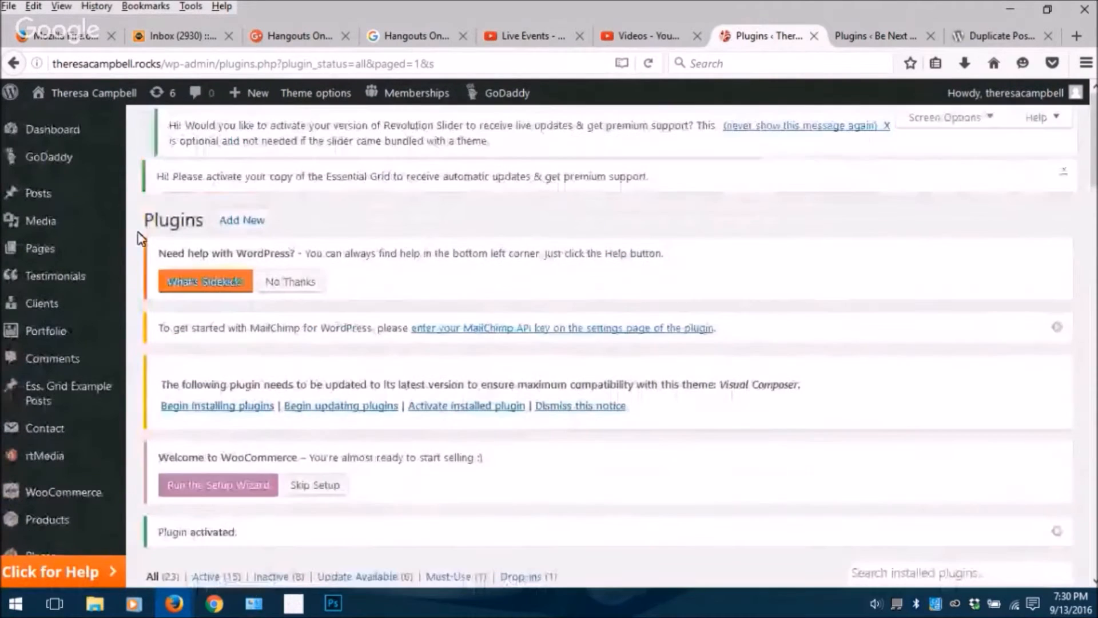
Step: Open the list of all pages and clone the "About the Company" page
{"action": "left_click", "coordinate": [39, 255]}
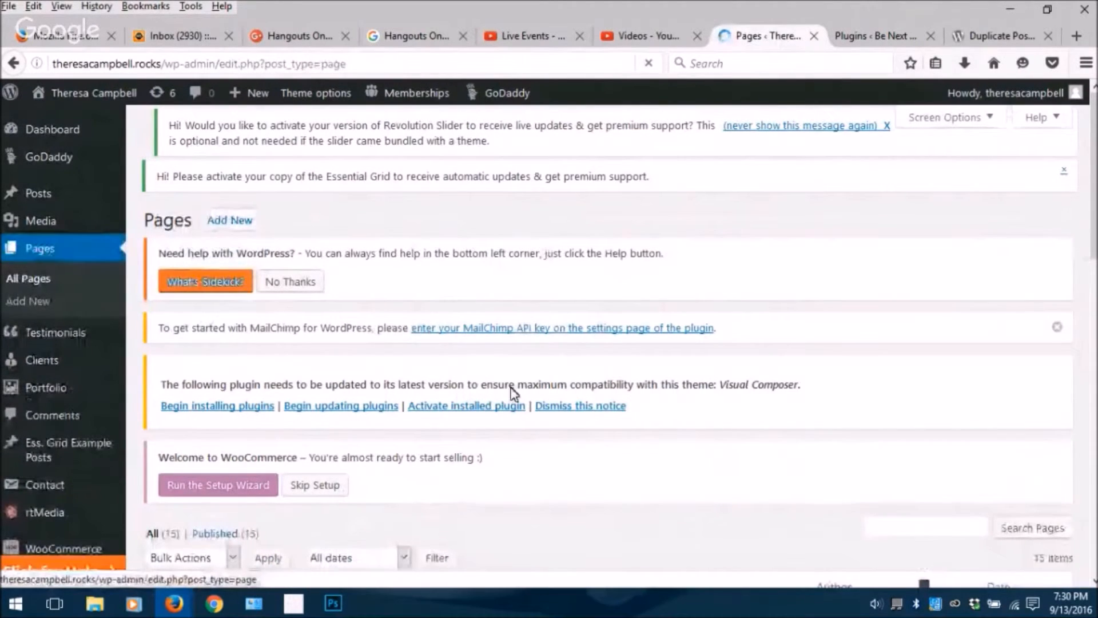
{"action": "scroll", "coordinate": [512, 395], "scroll_direction": "down", "scroll_amount": 5}
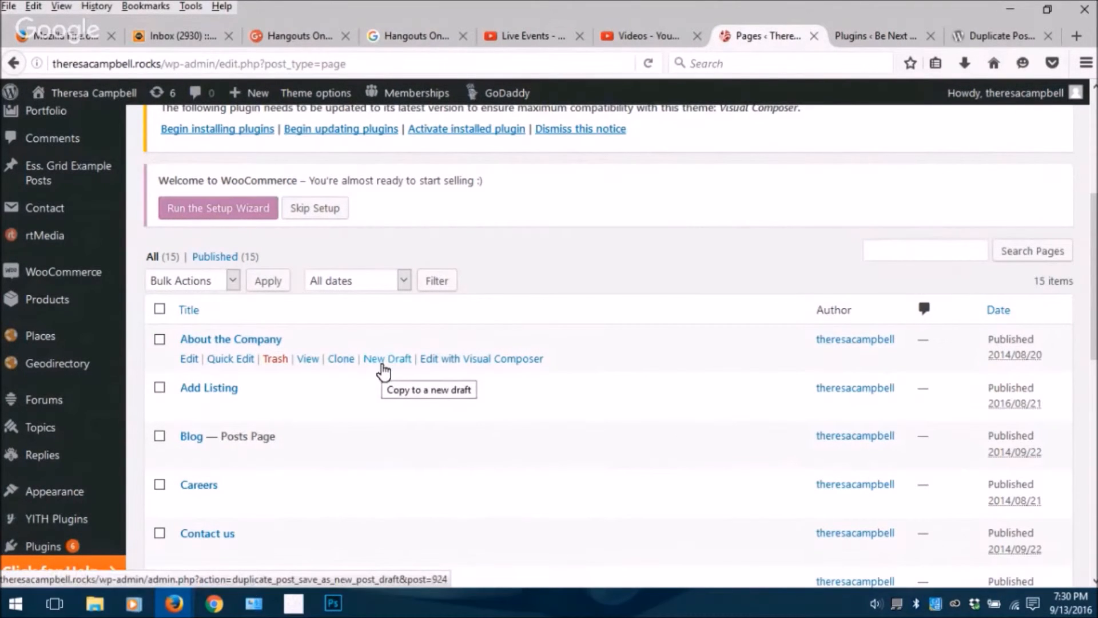
{"action": "left_click", "coordinate": [342, 360]}
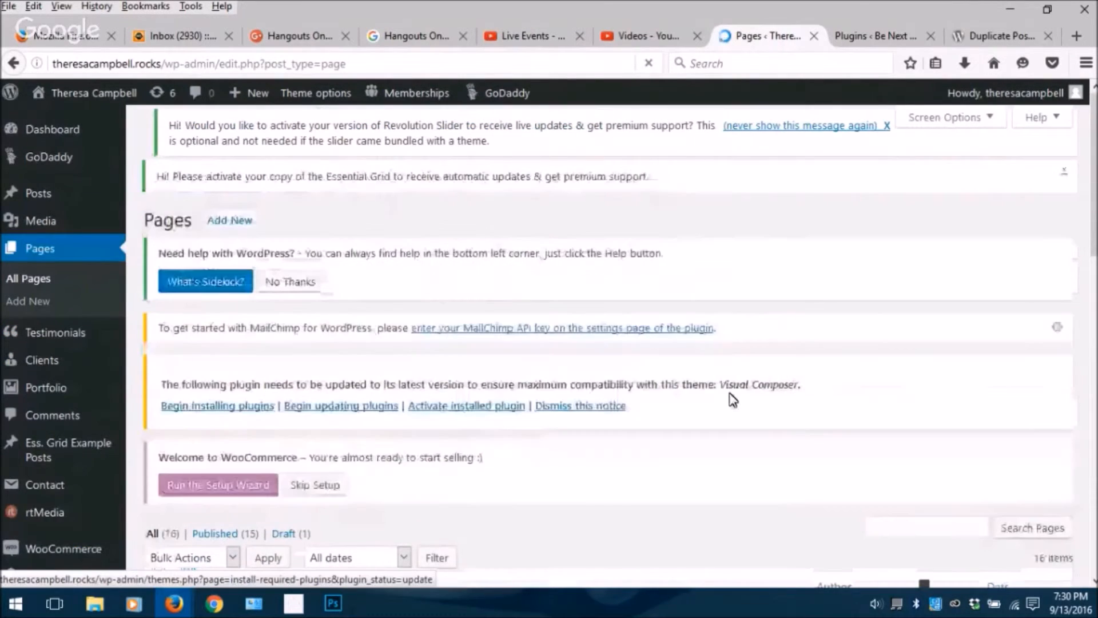
Step: Quick-edit the "About the Company" draft and retitle it "Work with" followed by the site owner's first name
{"action": "scroll", "coordinate": [729, 404], "scroll_direction": "down", "scroll_amount": 5}
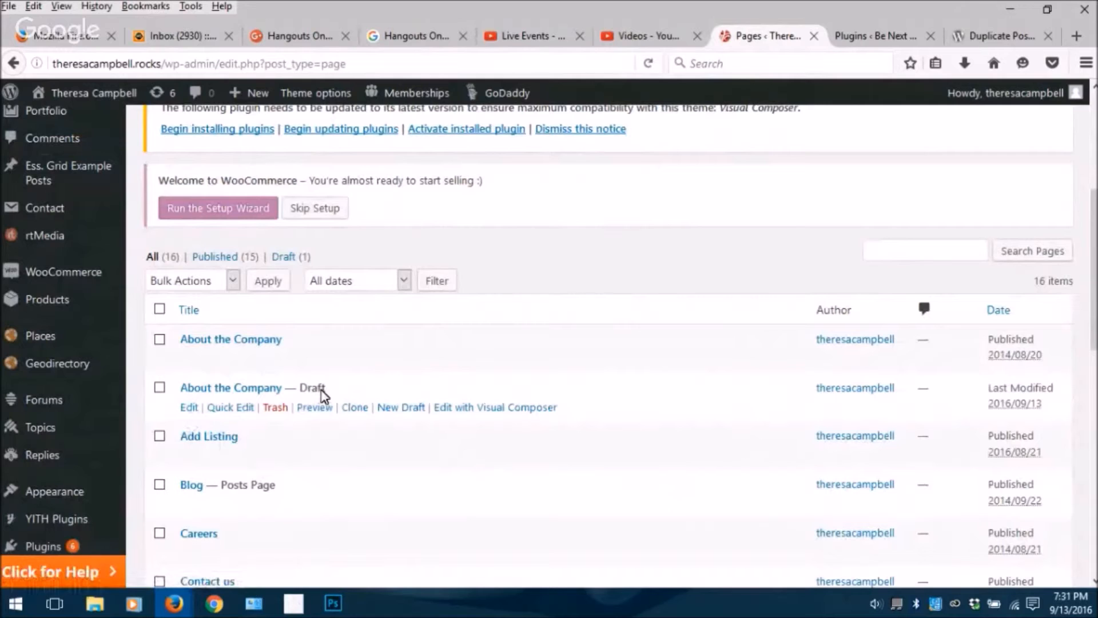
{"action": "left_click", "coordinate": [236, 409]}
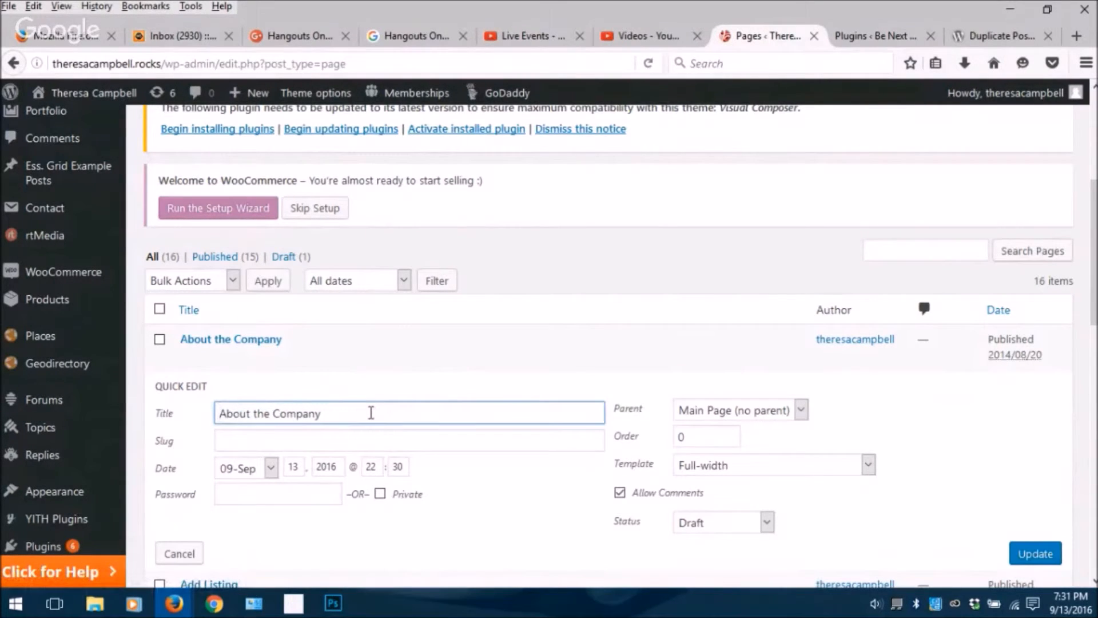
{"action": "left_click_drag", "start_coordinate": [371, 413], "coordinate": [106, 402]}
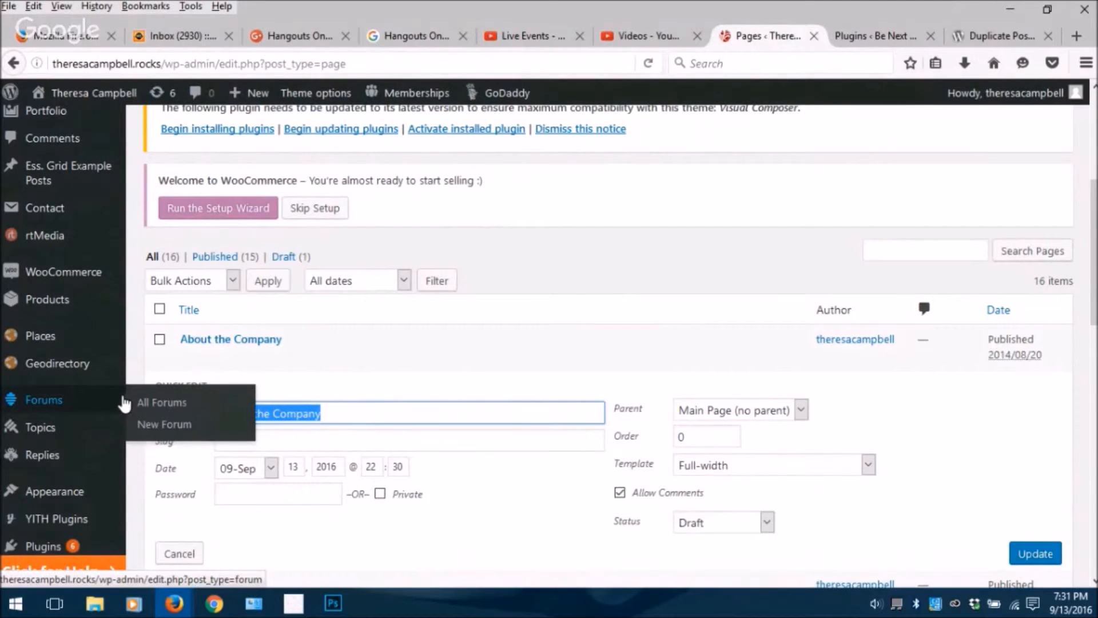
{"action": "key", "text": "BackSpace"}
{"action": "type", "text": "n"}
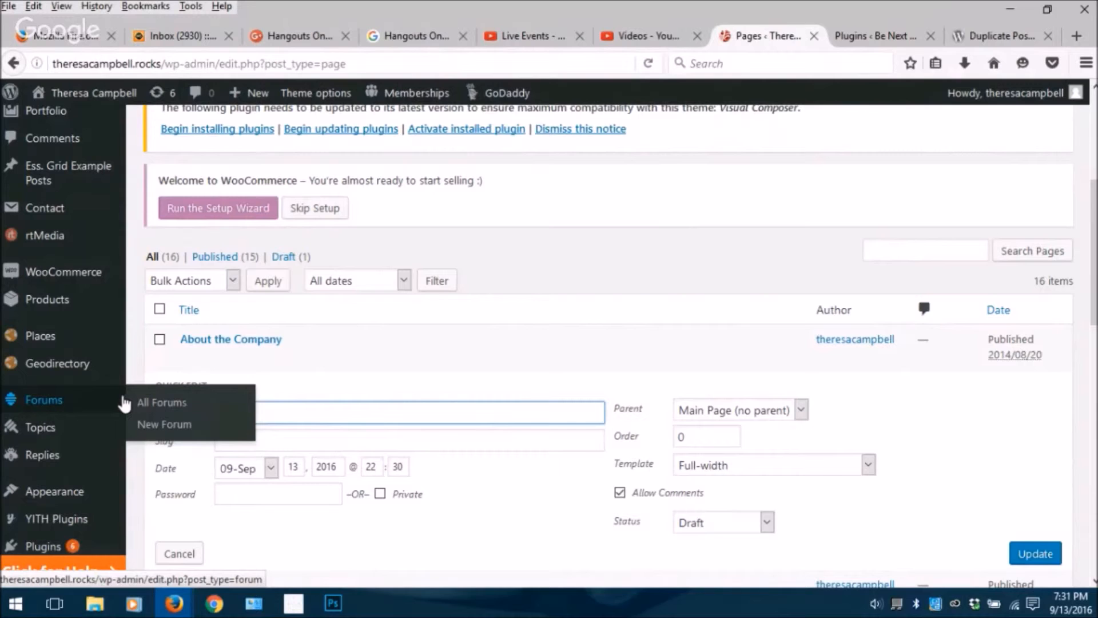
{"action": "type", "text": "ith Theresa"}
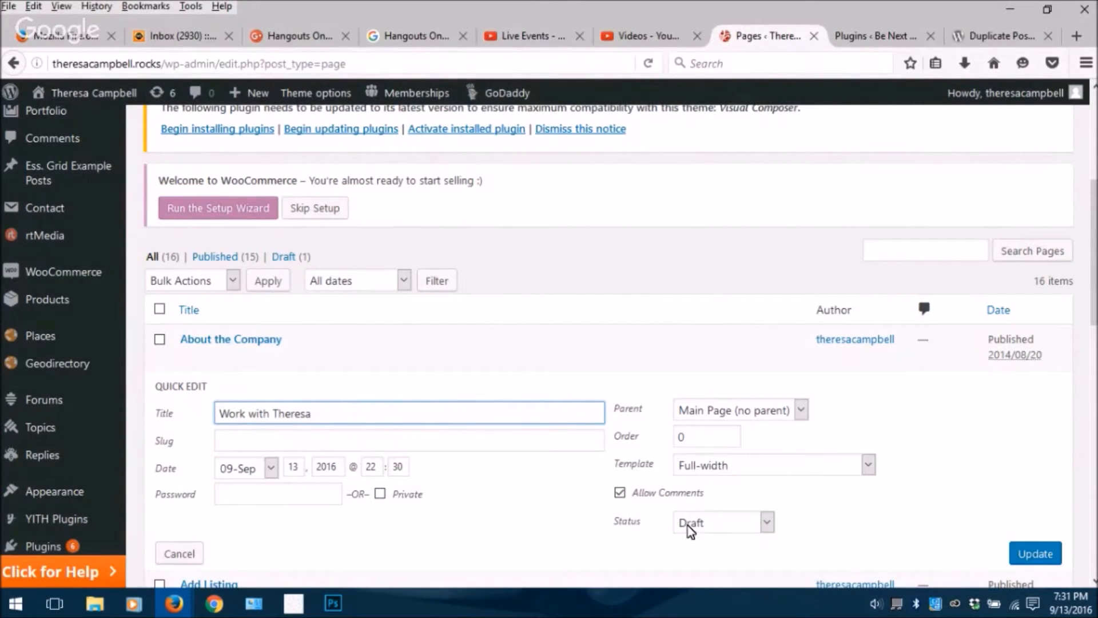
Step: Set the cloned page's status to Published and save the quick edit
{"action": "left_click", "coordinate": [766, 523]}
{"action": "left_click", "coordinate": [722, 542]}
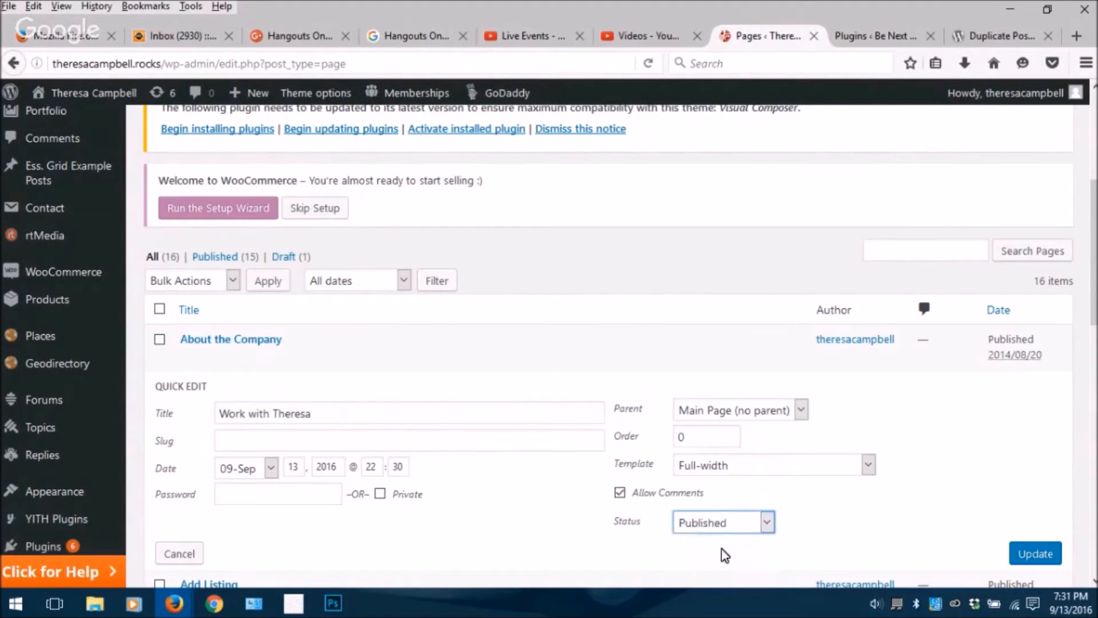
{"action": "left_click", "coordinate": [1034, 559]}
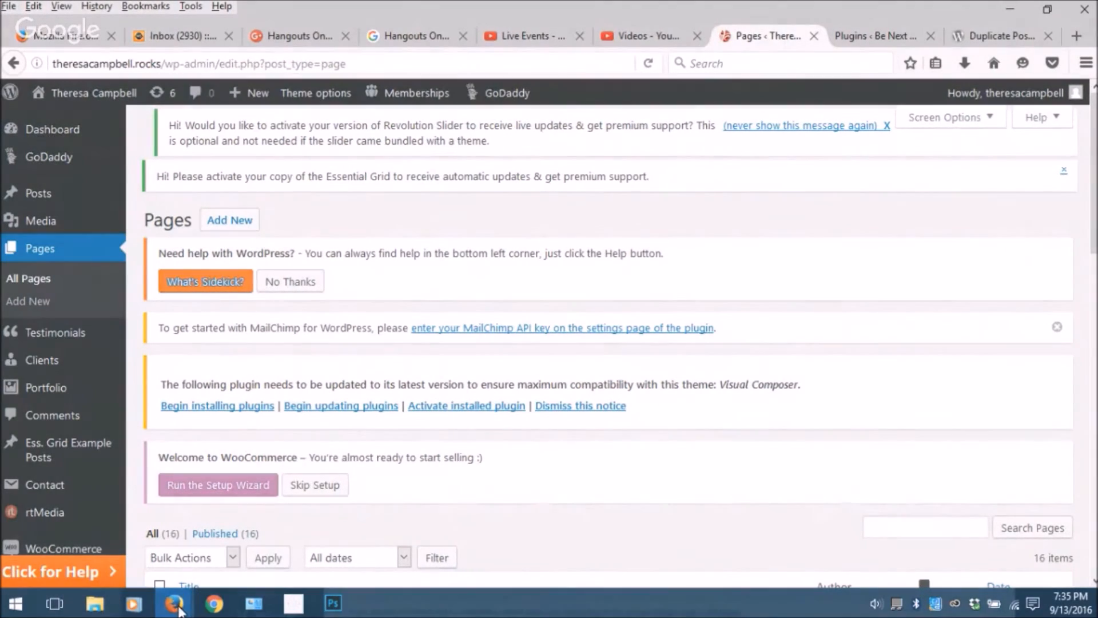
{"action": "mouse_move", "coordinate": [175, 600]}
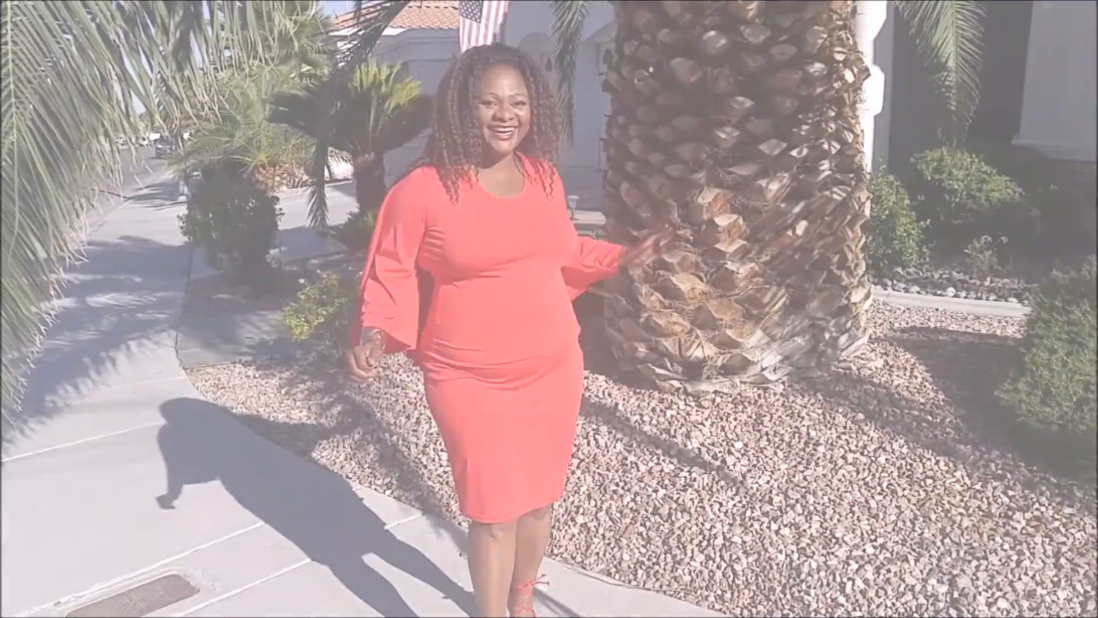